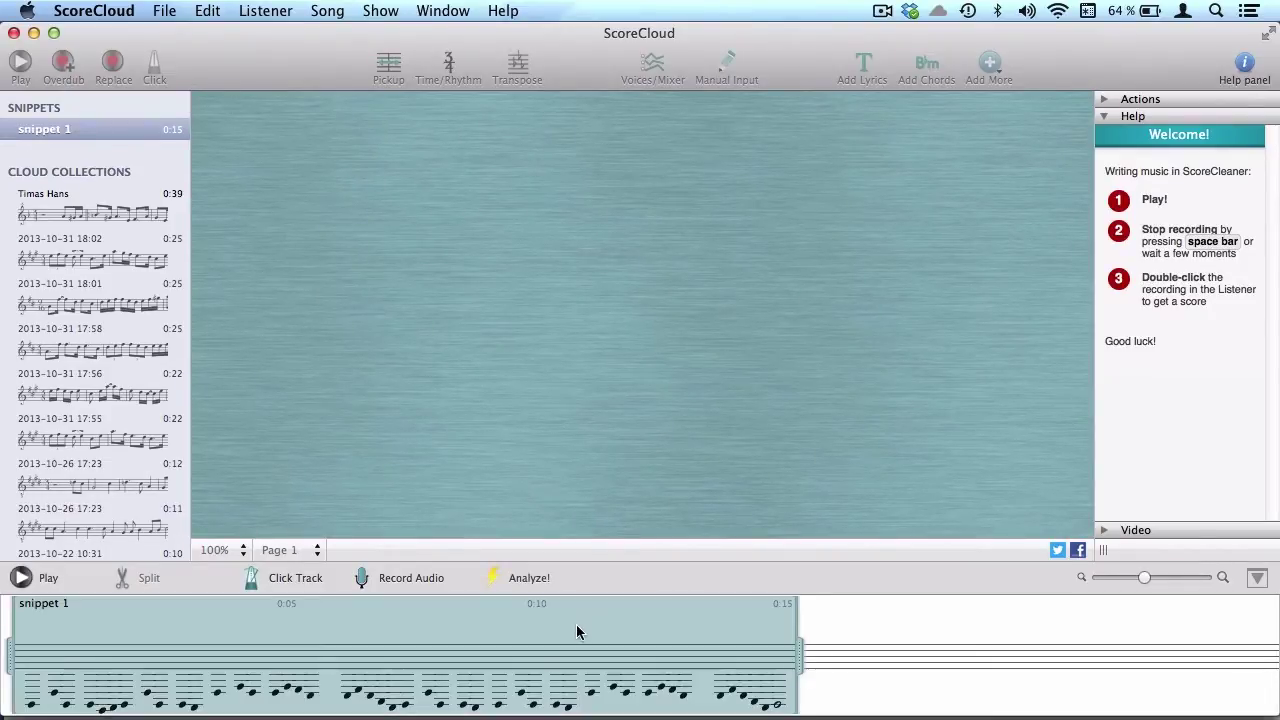
Convert snippet 1 to a score and overdub a chord part above the bass line
left_click(528, 578)
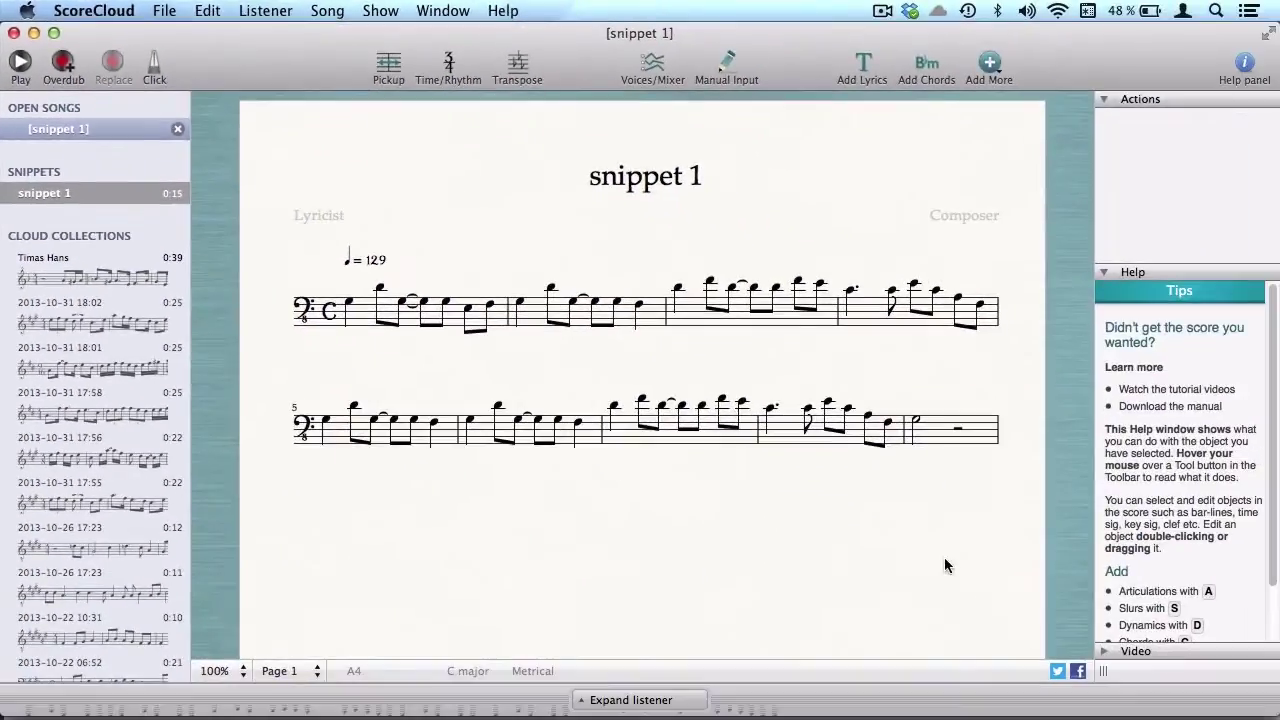
left_click(63, 62)
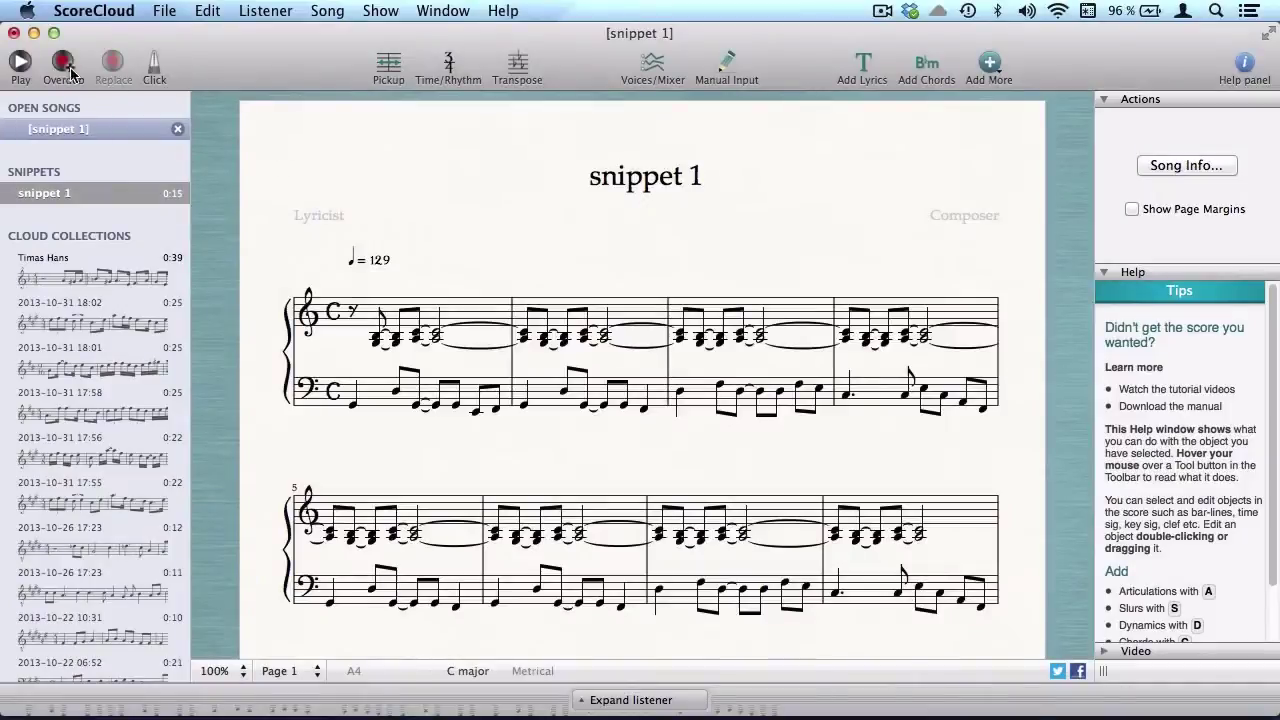
left_click(63, 63)
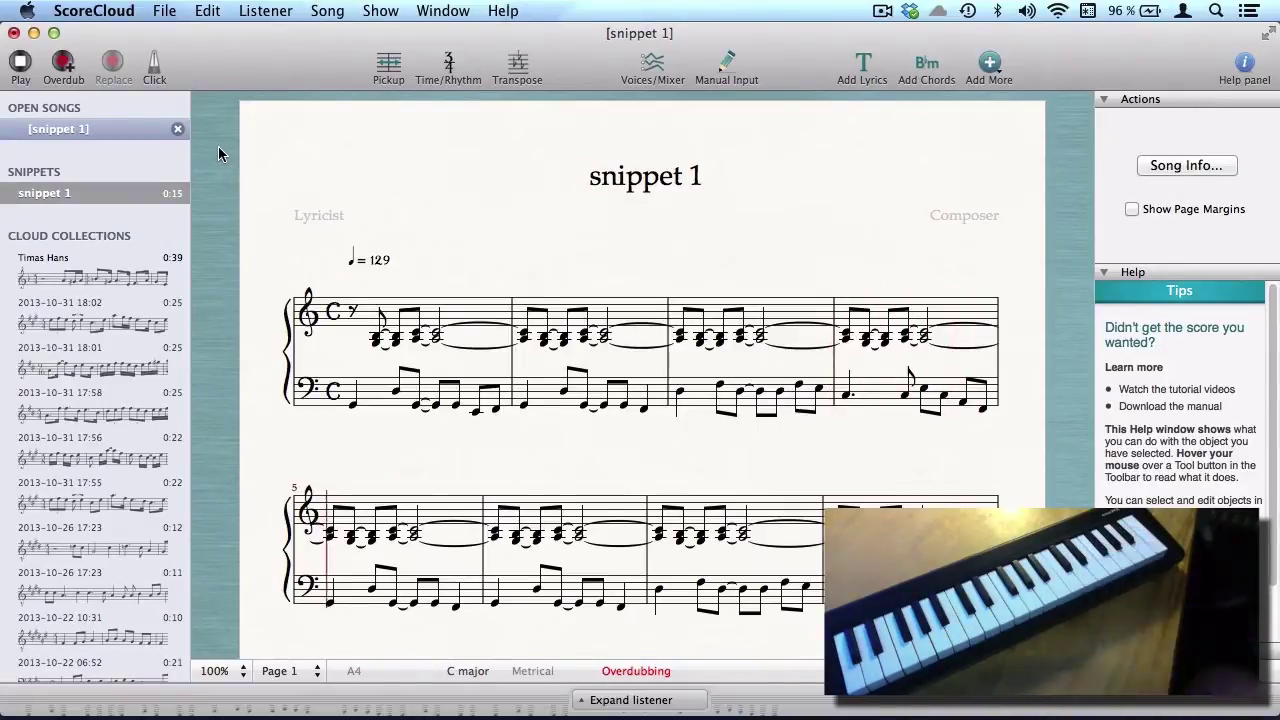
key("space")
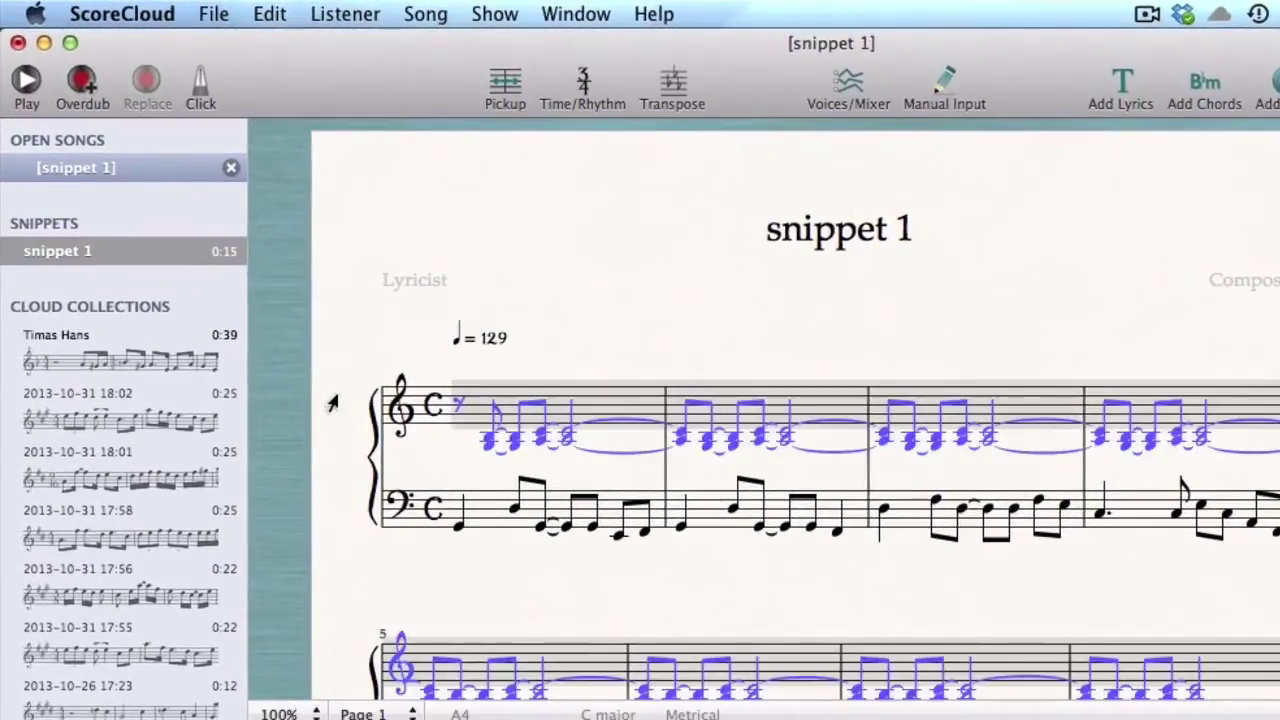
Overdub a melody line onto the treble chord staff in bars 1–4, then stop recording
left_click(332, 398)
left_click(72, 78)
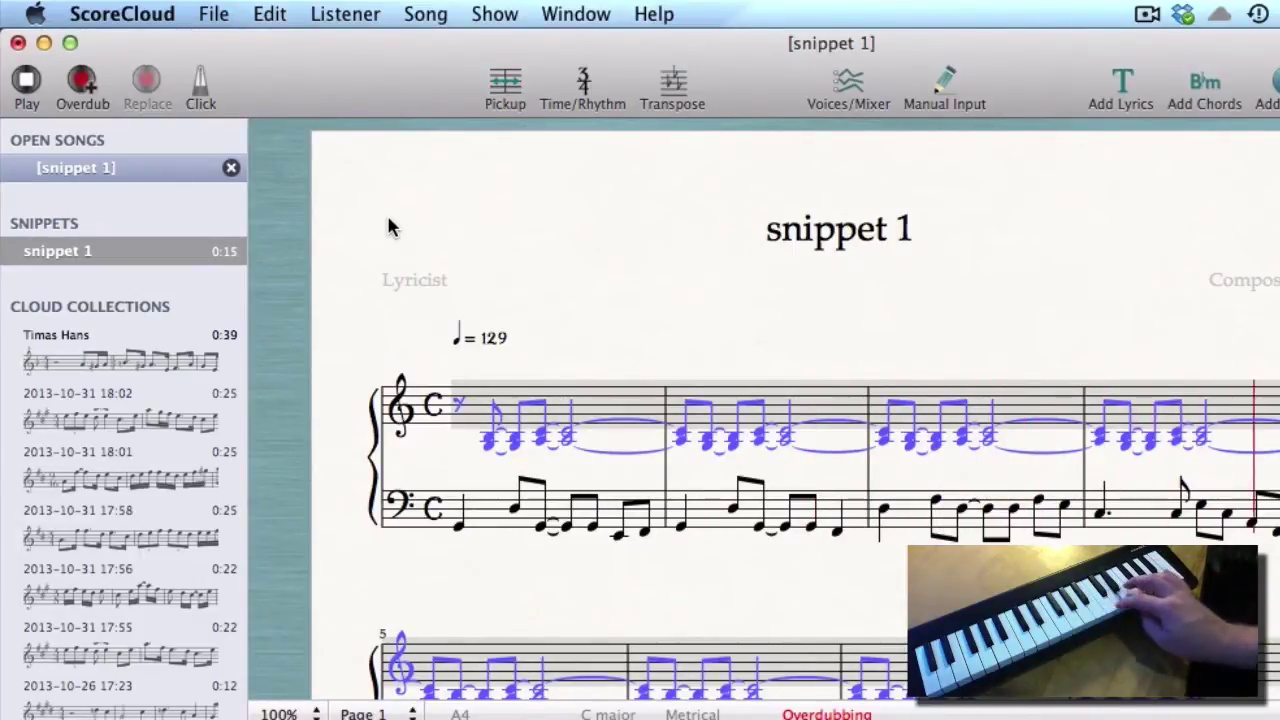
key("space")
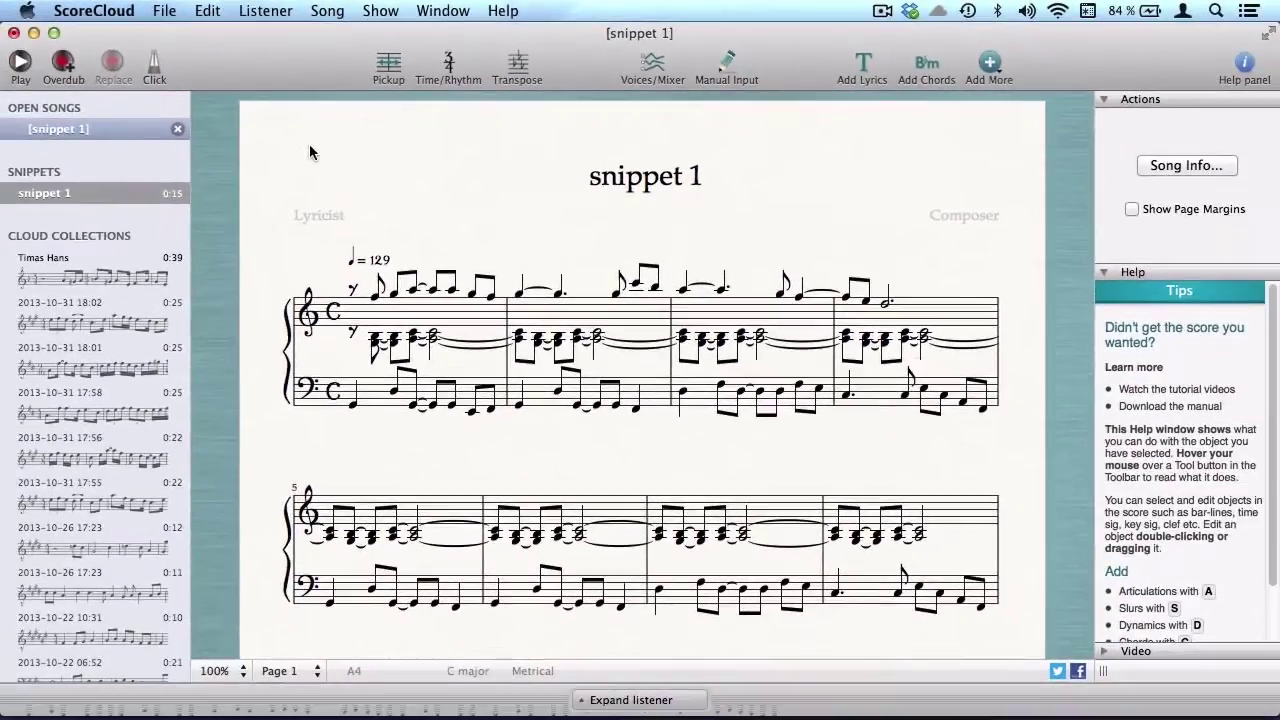
Use Split Staff in Voices/Mixer to give melody, chords and bass their own staves
left_click(643, 68)
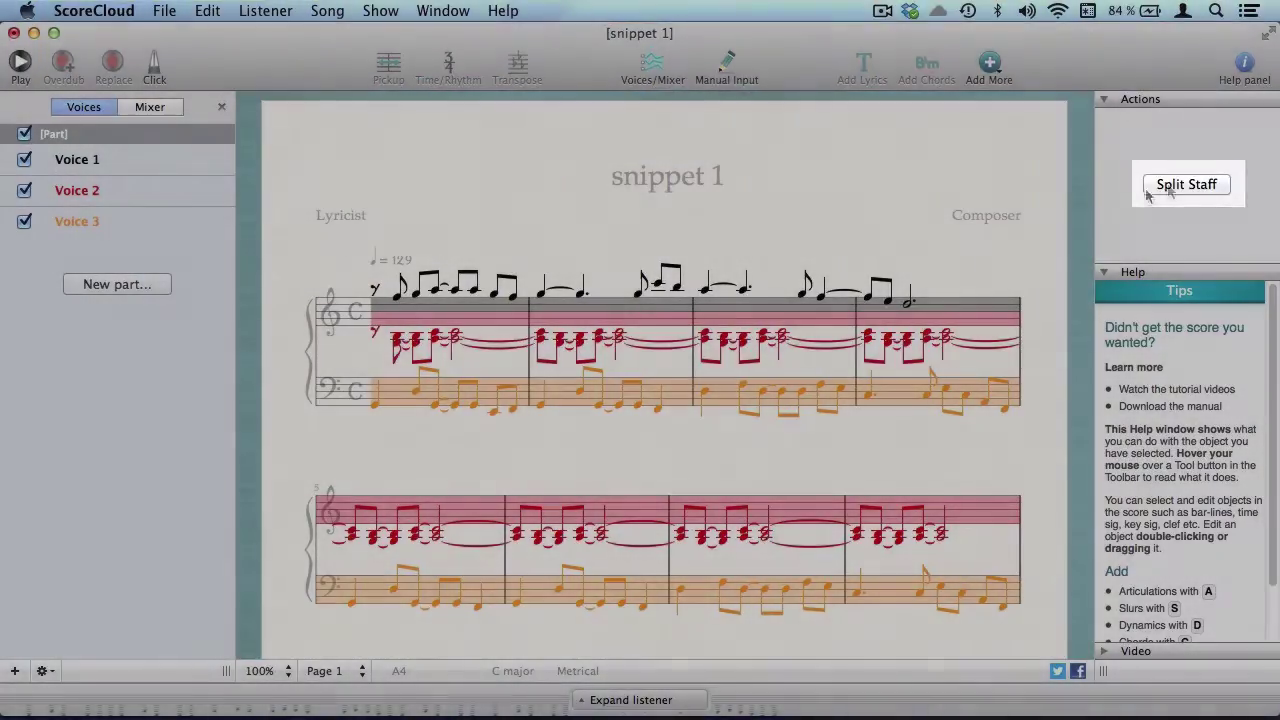
left_click(1167, 186)
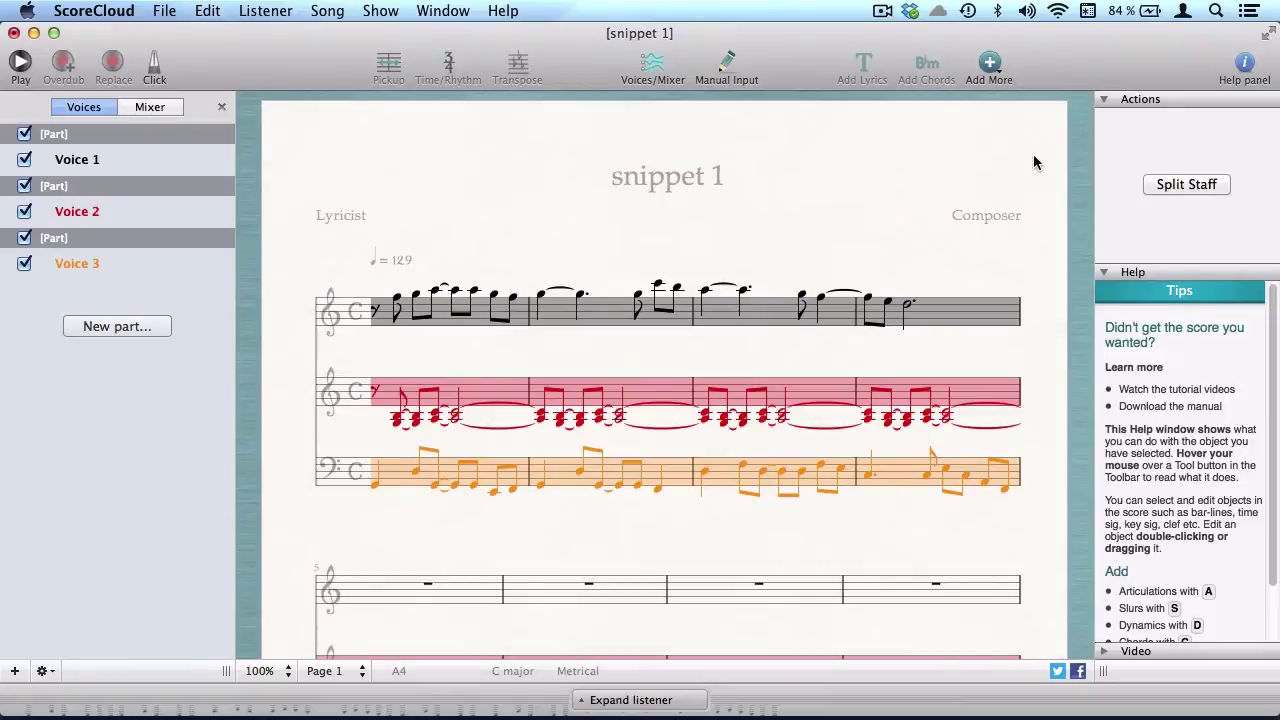
left_click(667, 70)
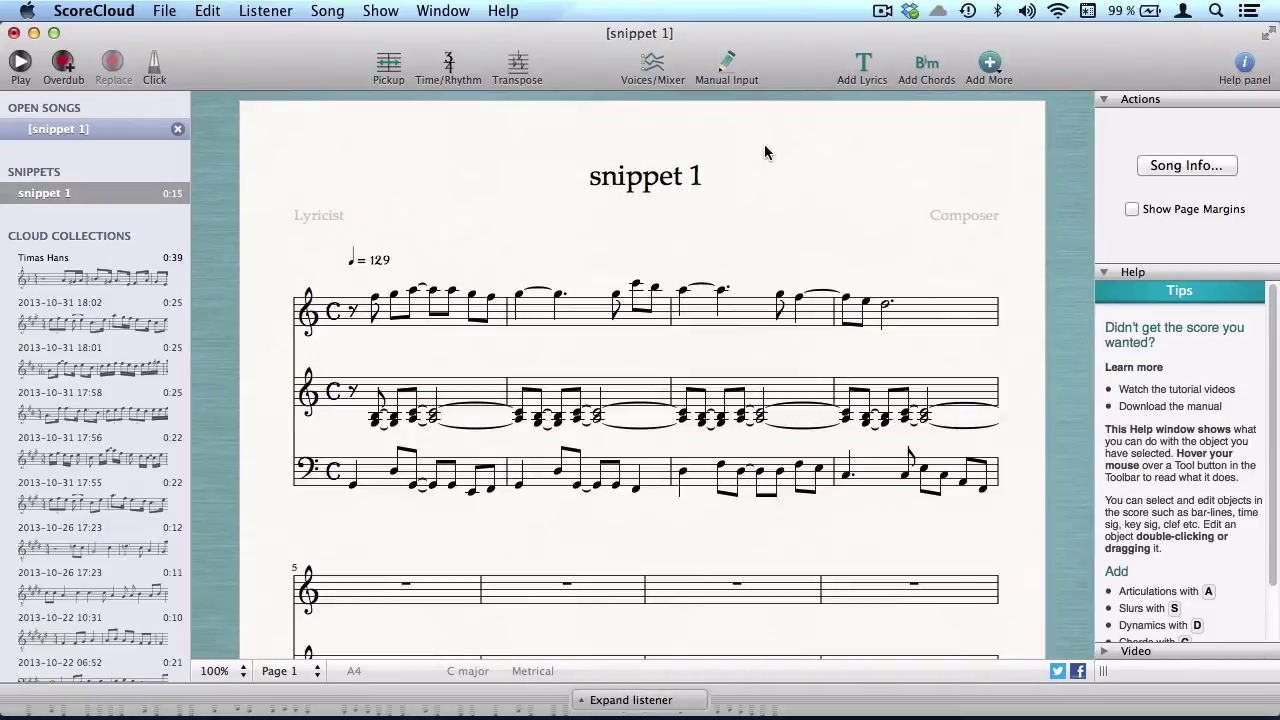
left_click(980, 68)
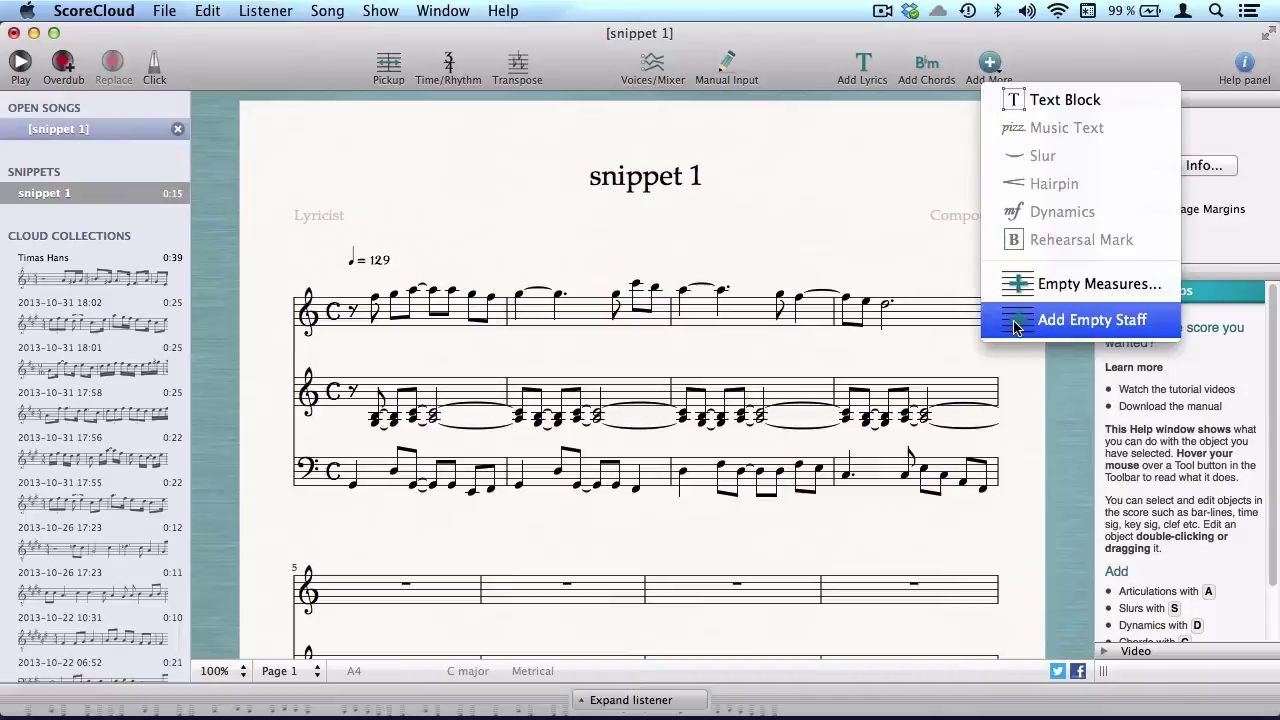
left_click(984, 57)
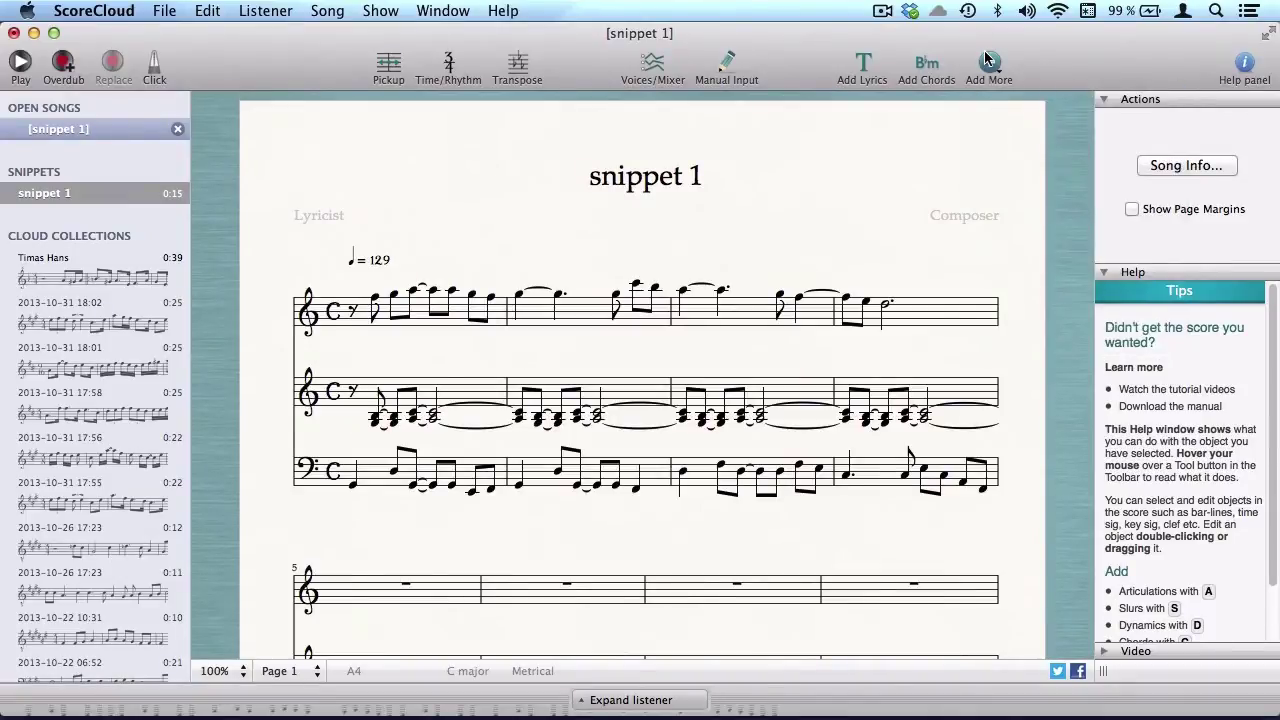
scroll(760, 158, "down", 5)
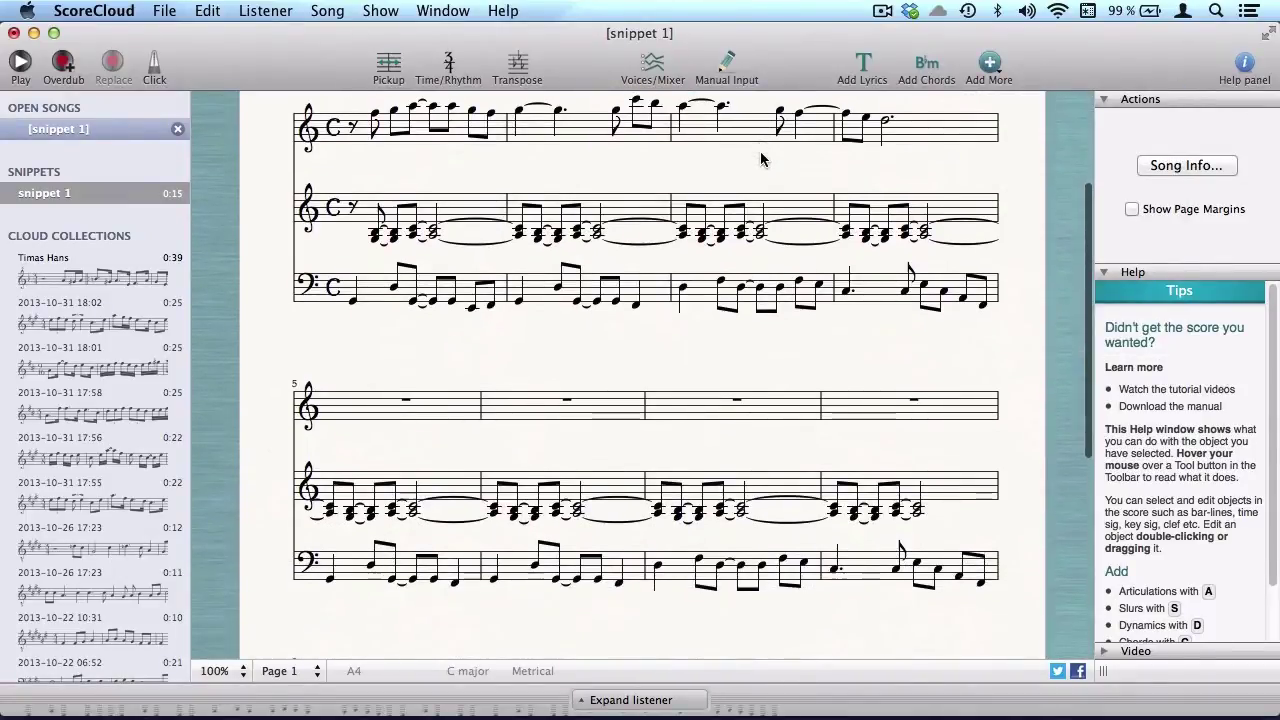
Select beat 1 of bar 5 on the top melody staff
left_click(340, 413)
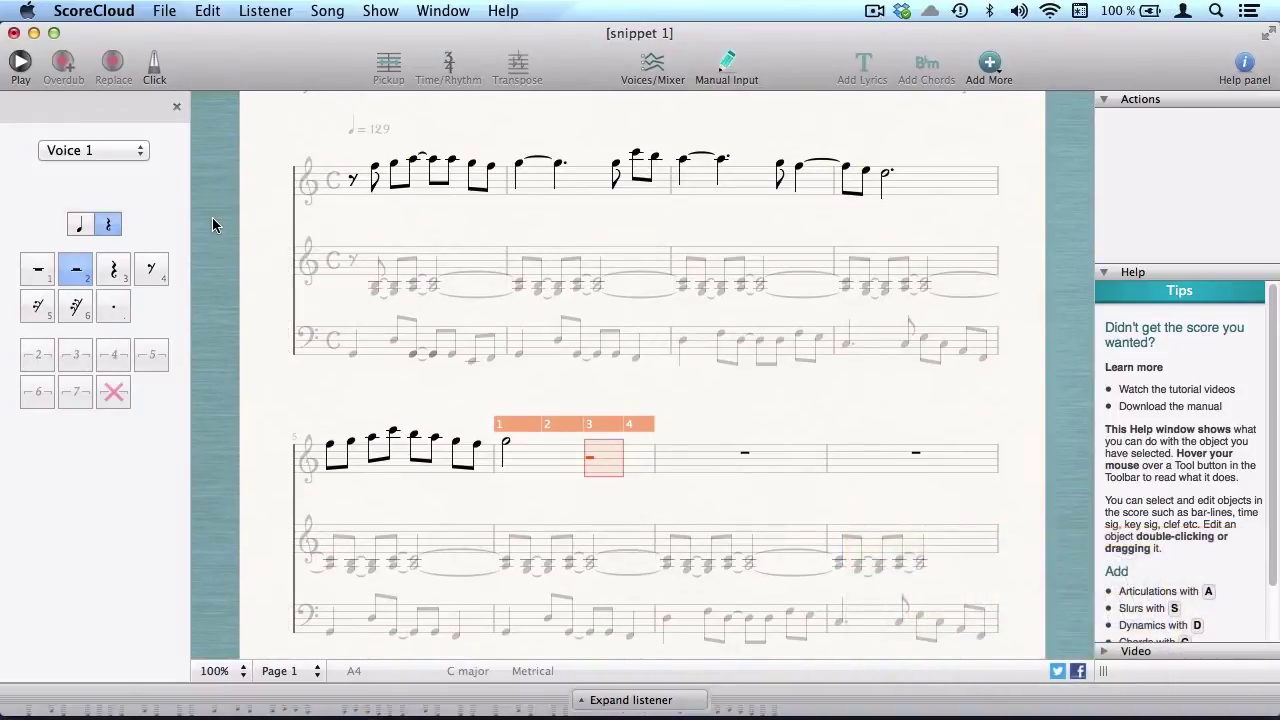
In Voice 1, add three eighth notes ending bar 6 and a quarter note opening bar 7, then exit Manual Input
left_click(137, 151)
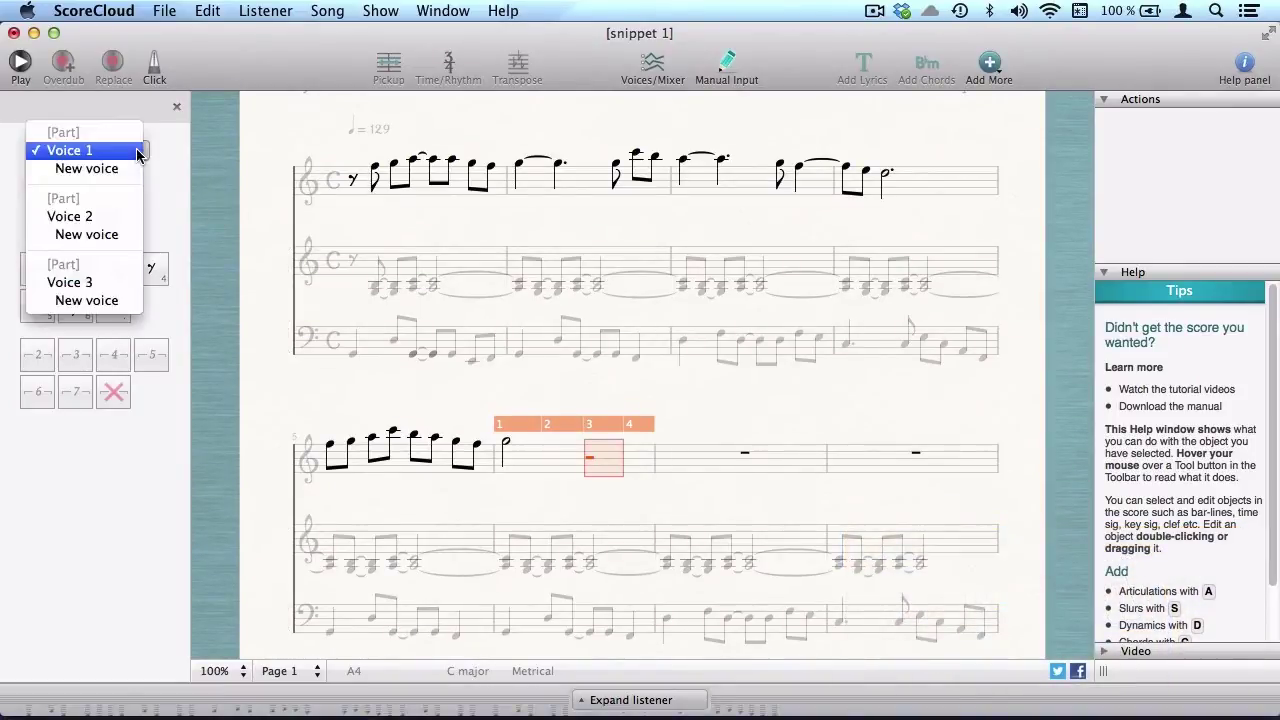
left_click(206, 161)
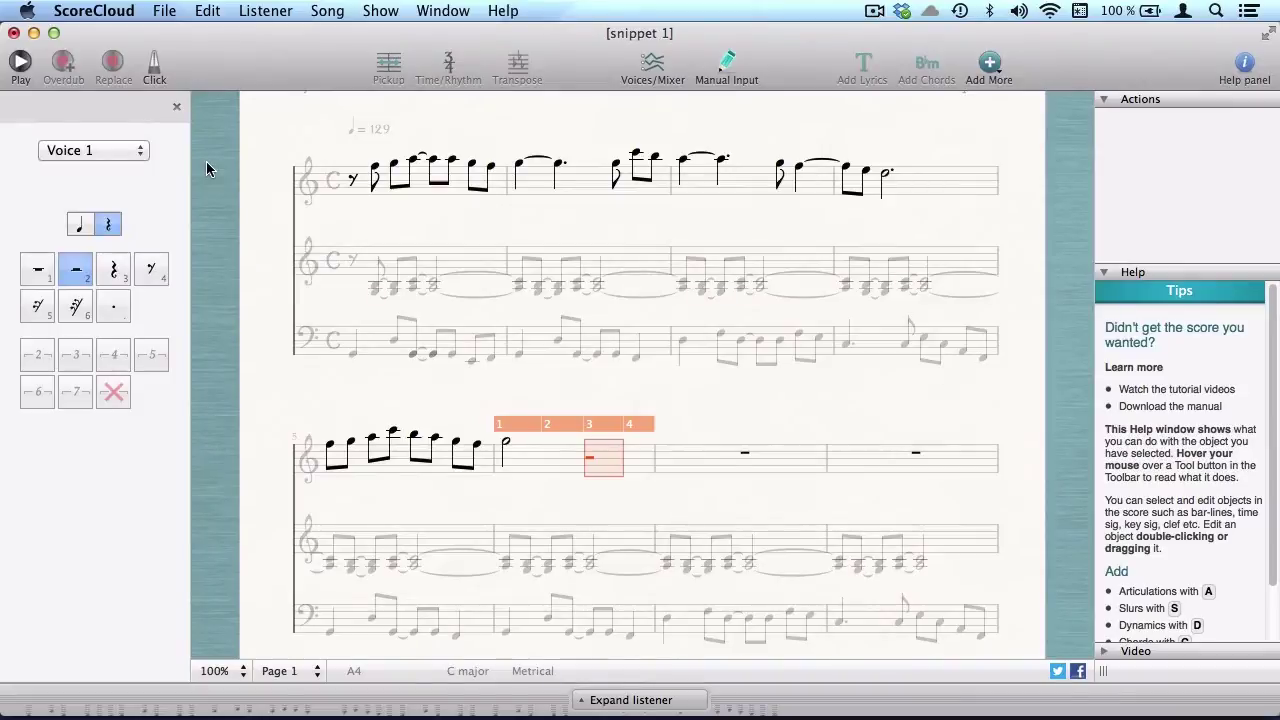
left_click(206, 161)
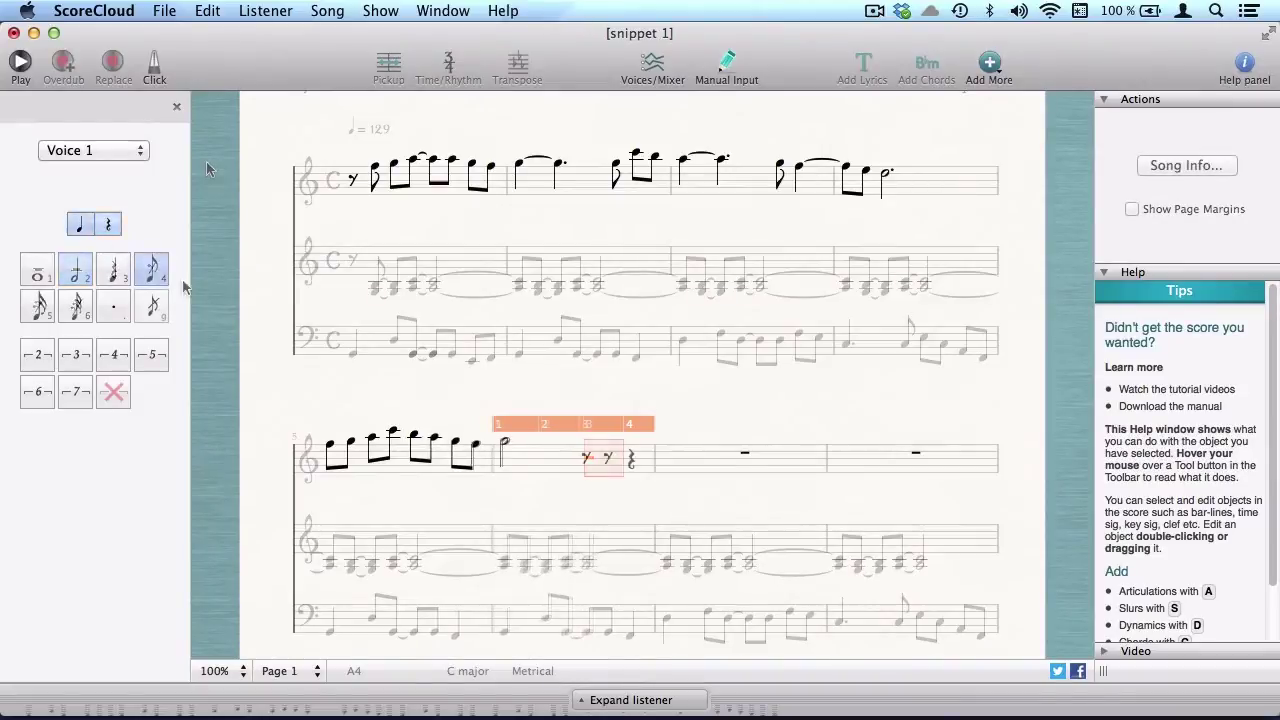
left_click(600, 440)
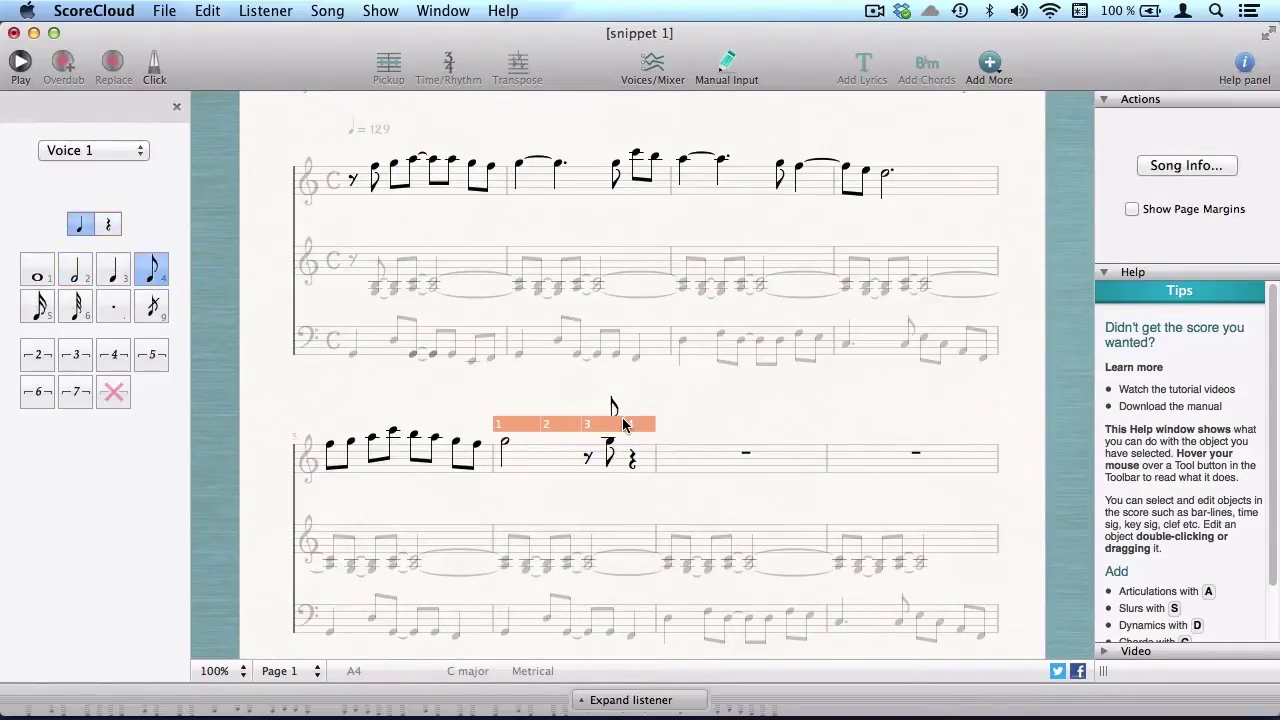
left_click(627, 428)
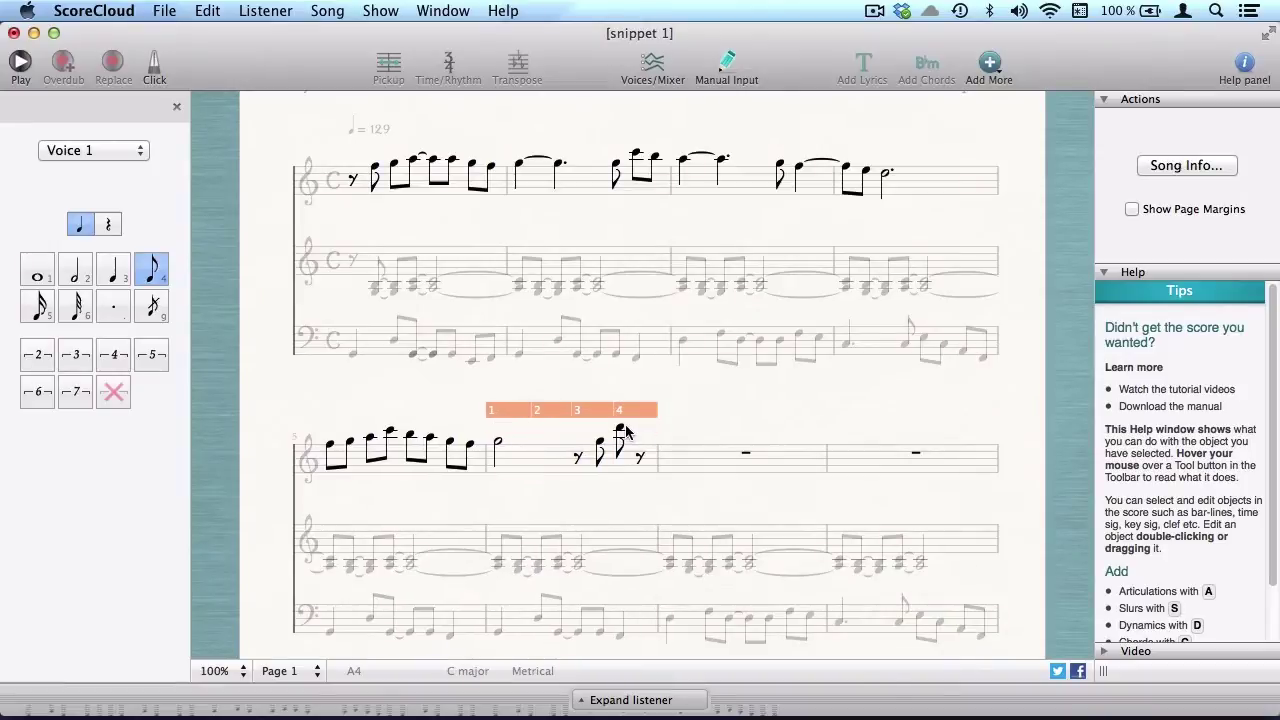
left_click(645, 436)
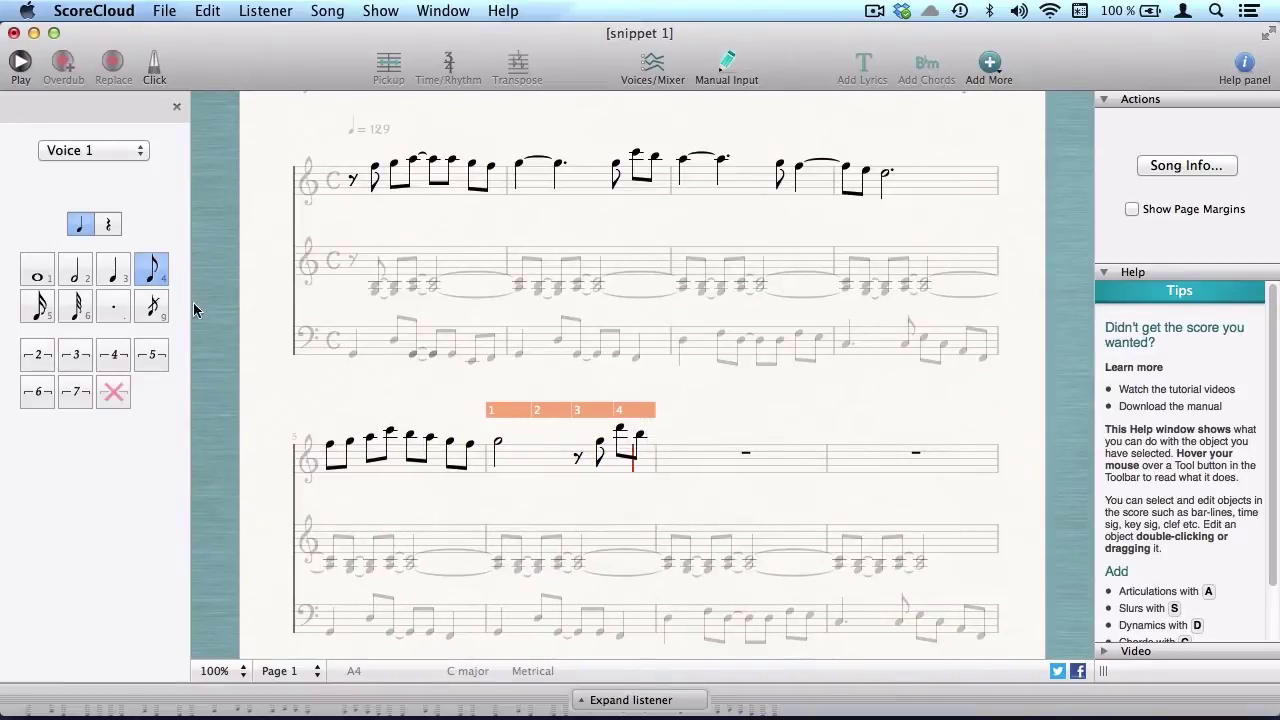
left_click(686, 447)
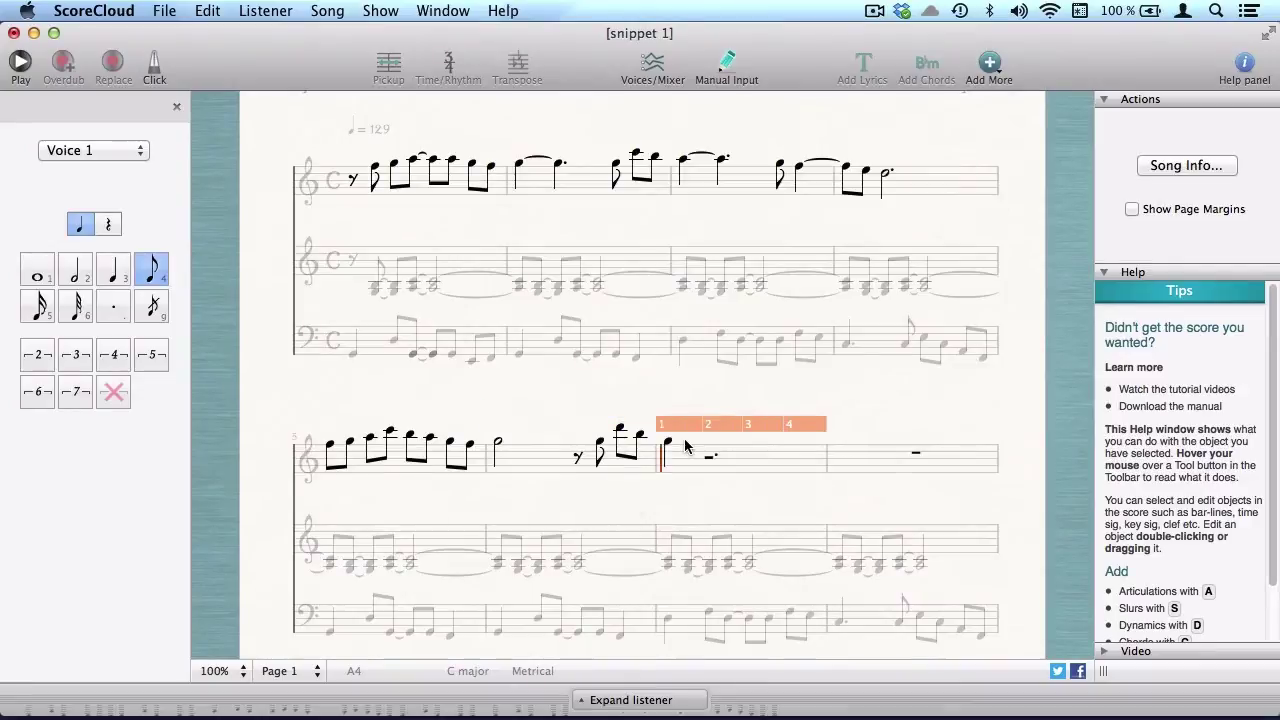
left_click(720, 78)
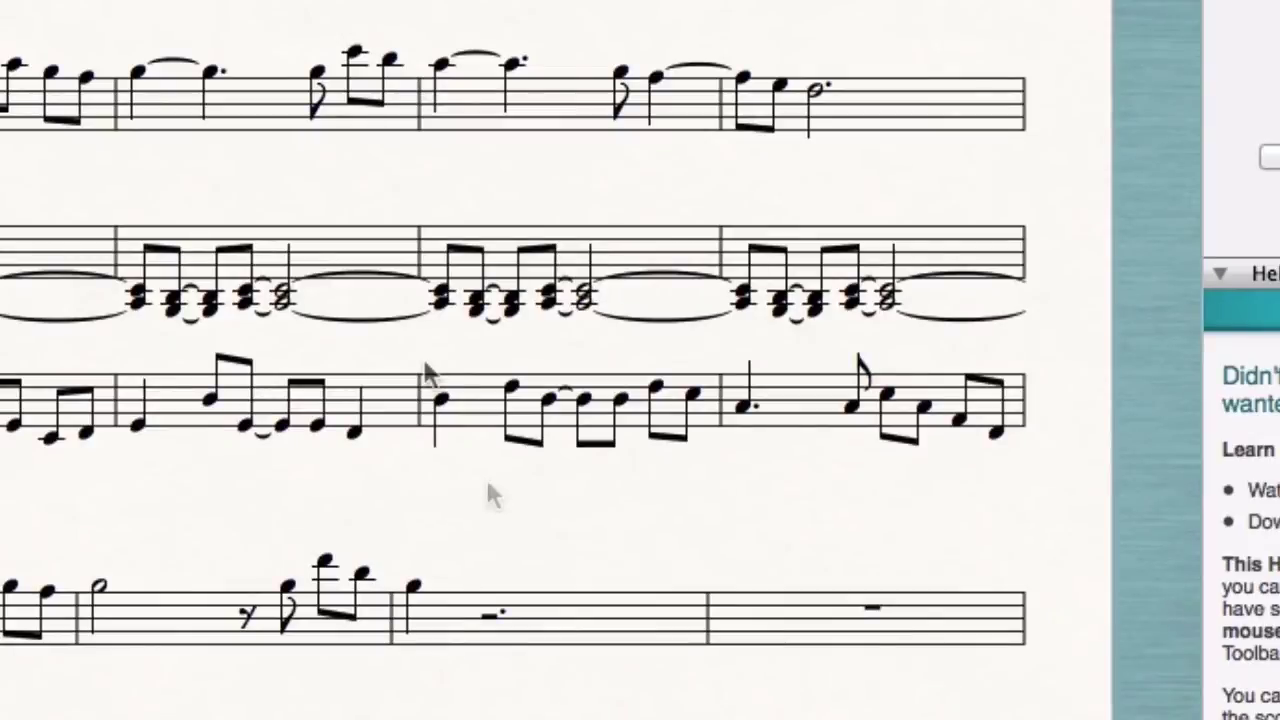
Select bass bars 3–4 and view the Mixer, with the third part armed for recording
left_click_drag(425, 372, 1022, 432)
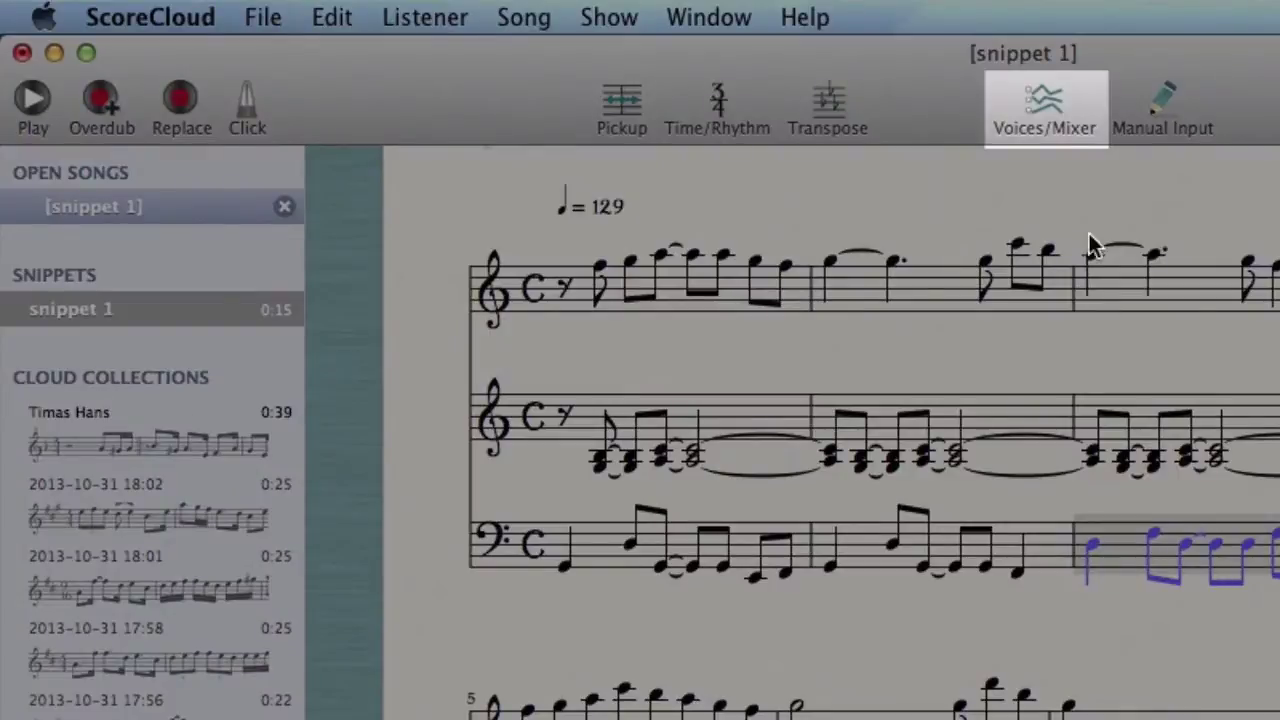
left_click(1049, 94)
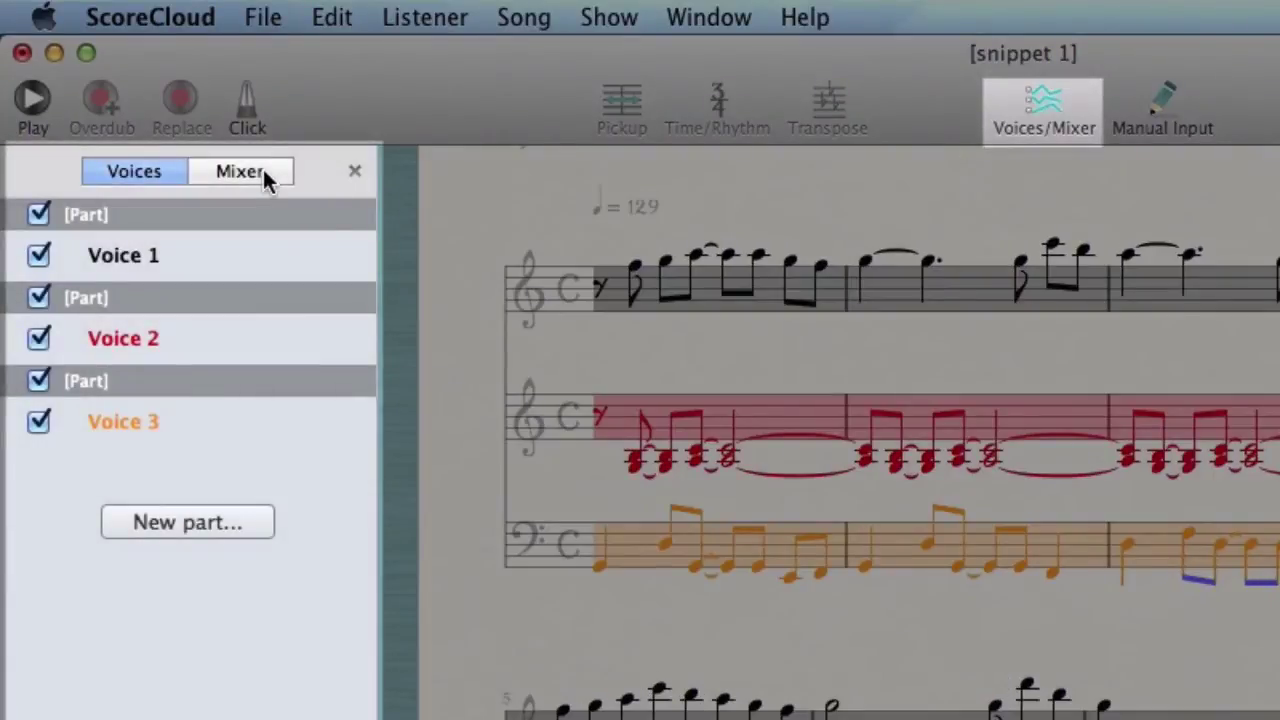
left_click(262, 172)
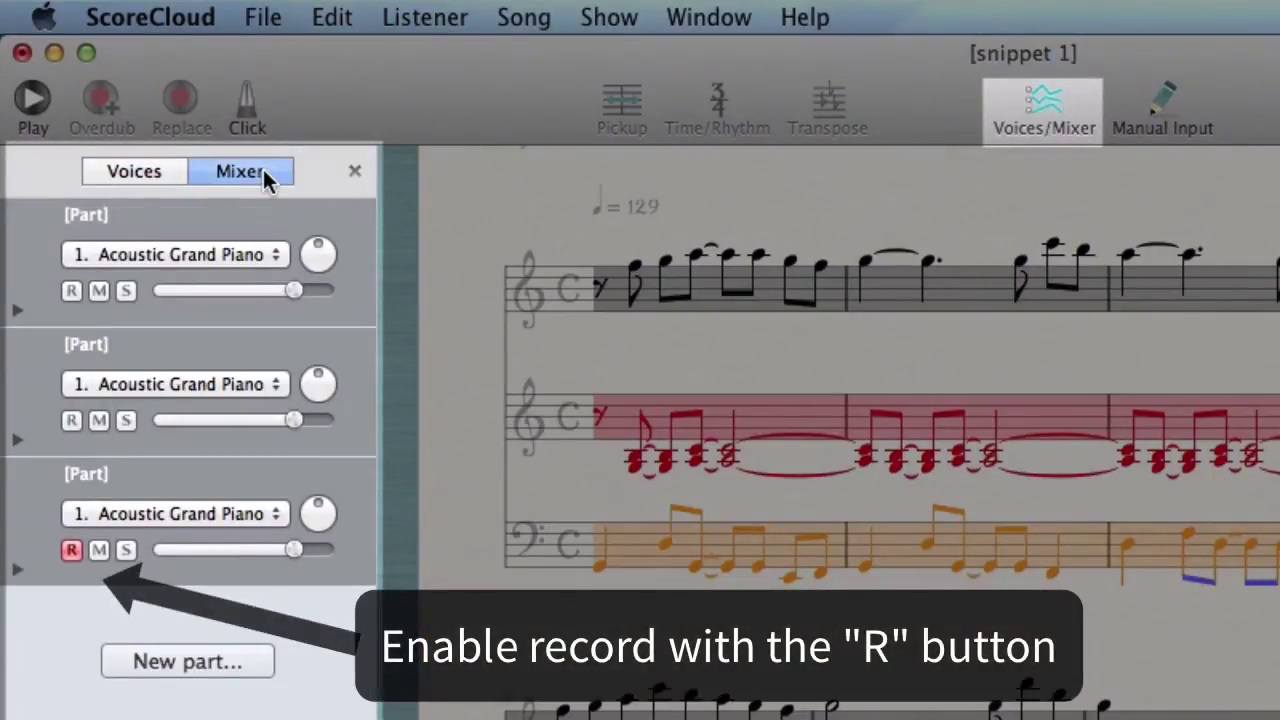
left_click(20, 570)
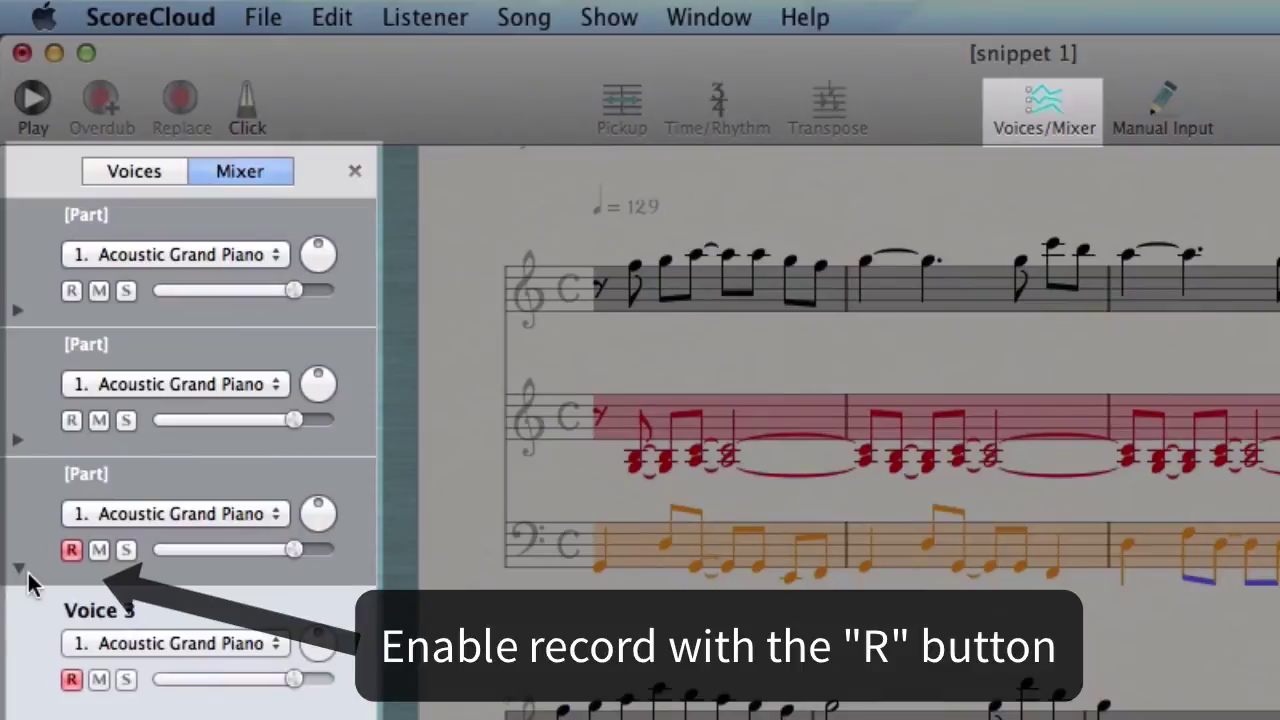
left_click(28, 572)
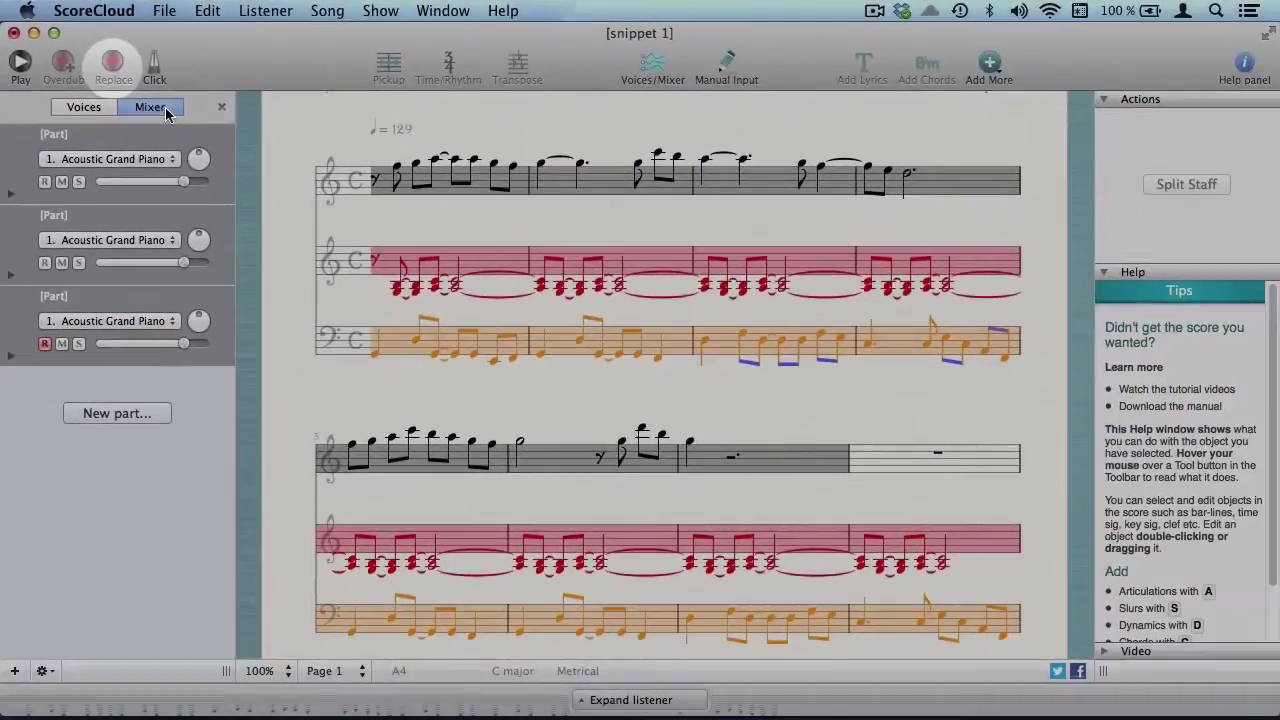
Close the mixer and replace bass bars 3–4 with a newly played bass line
left_click(650, 65)
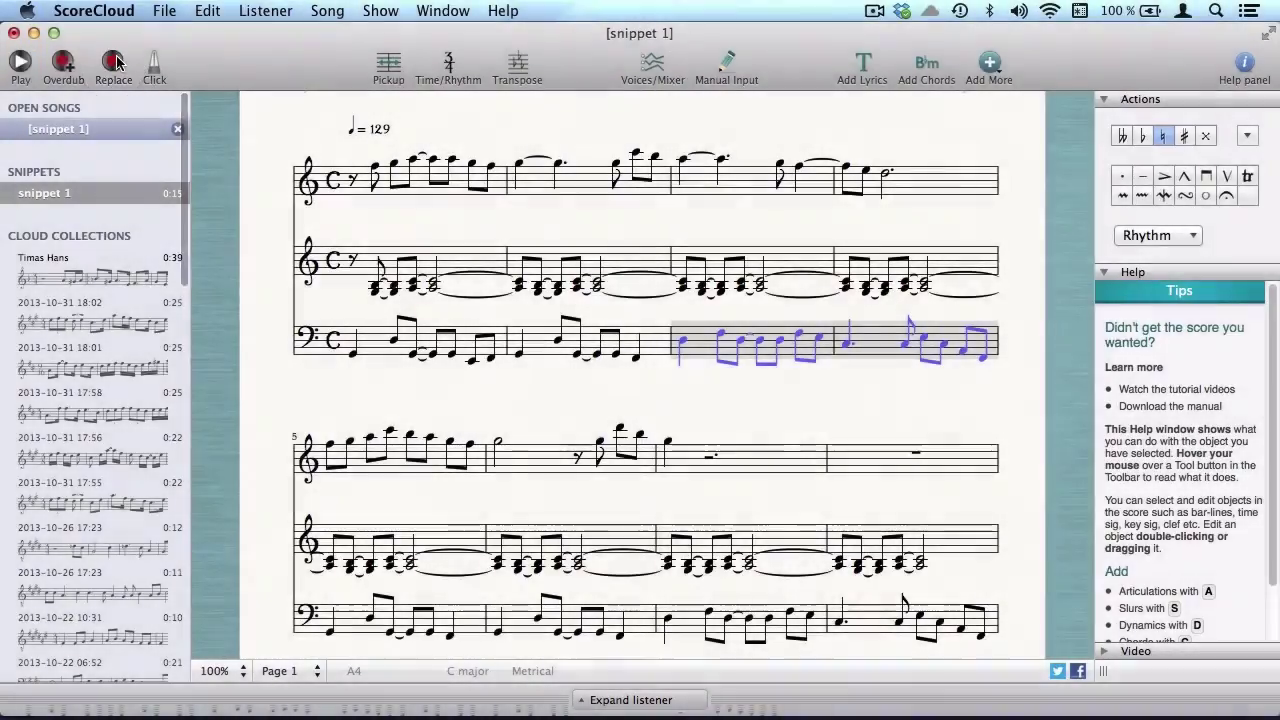
left_click(115, 63)
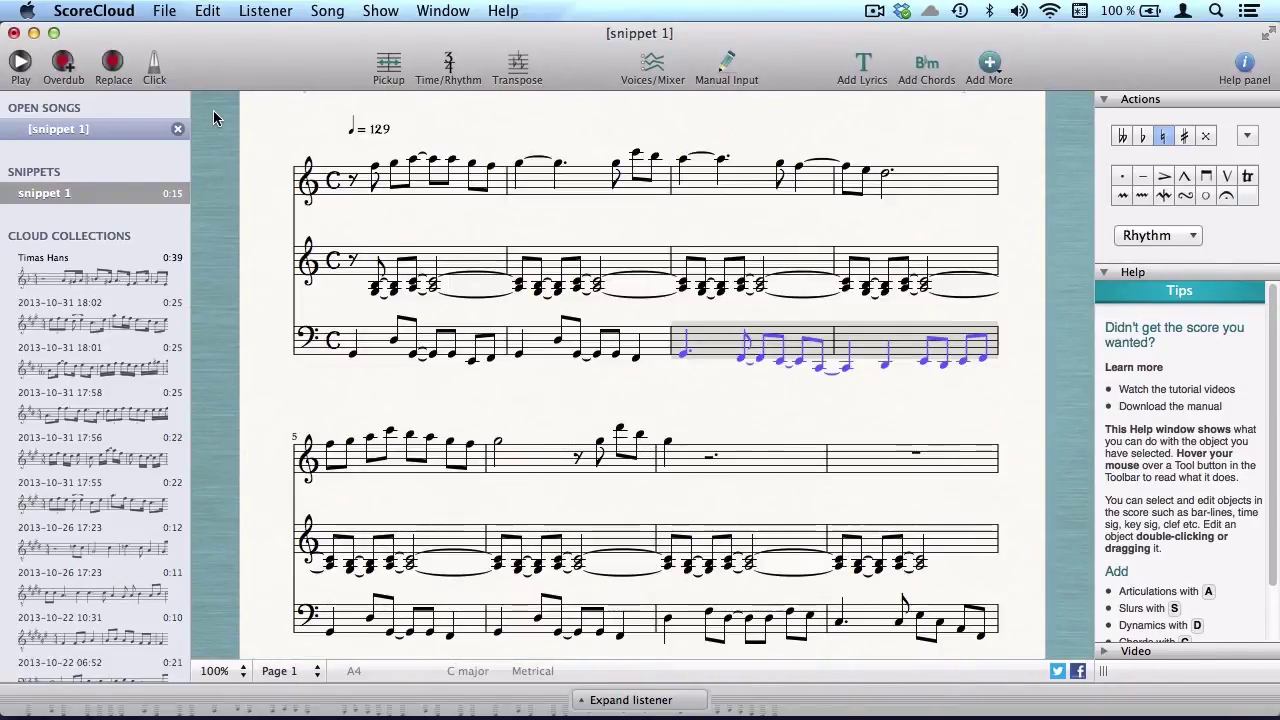
Set the first part's instrument to Acoustic Bass in the Mixer
key("super+m")
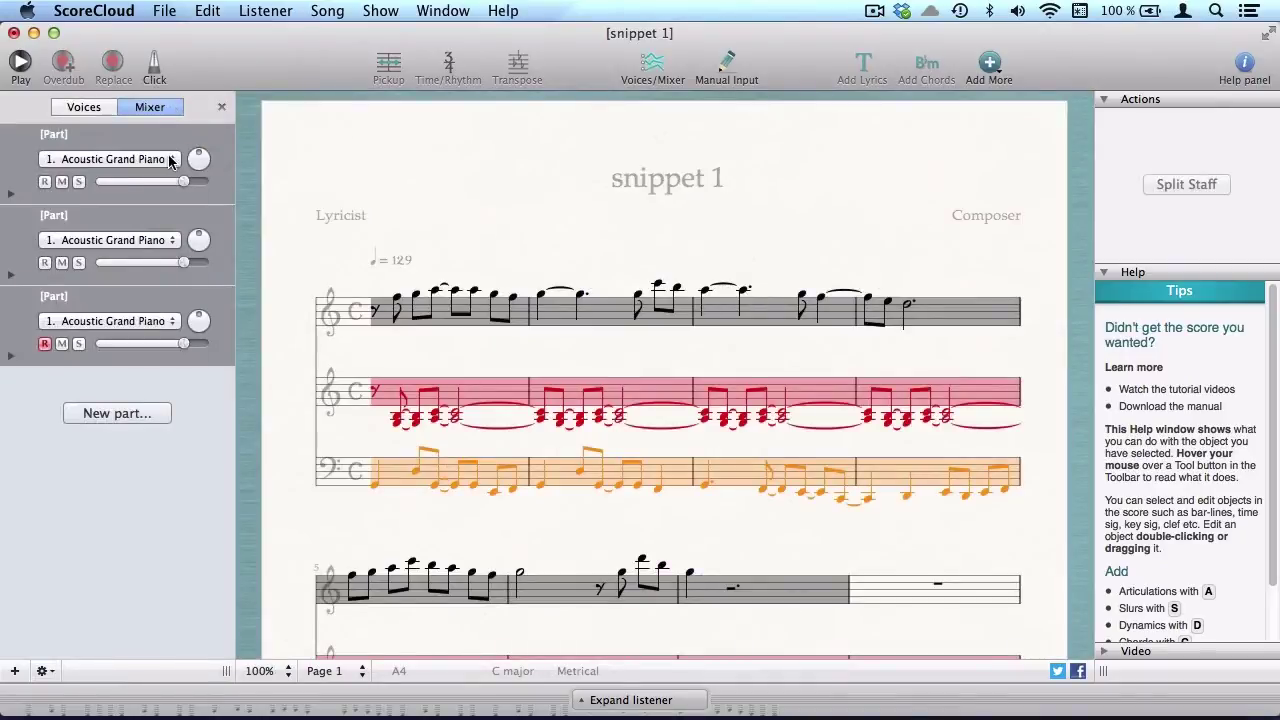
left_click(169, 162)
scroll(110, 400, "down", 10)
left_click(169, 162)
left_click(169, 162)
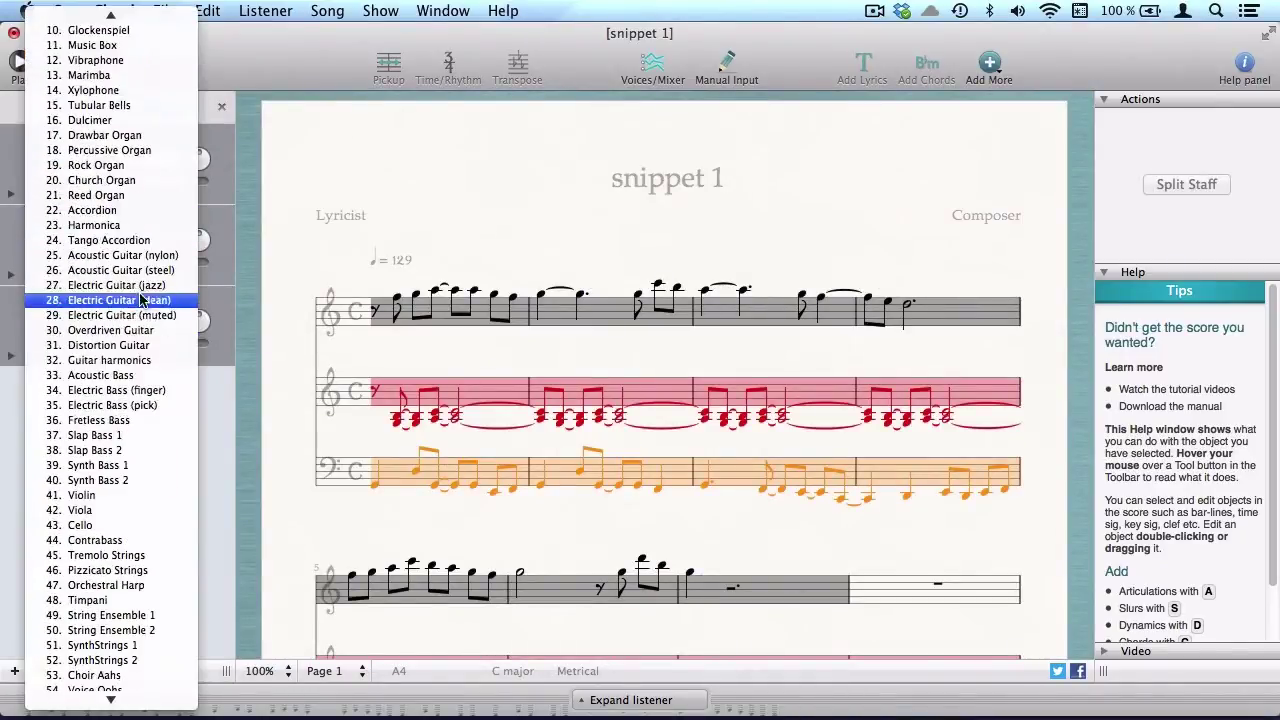
left_click(140, 255)
left_click(140, 300)
scroll(145, 415, "down", 2)
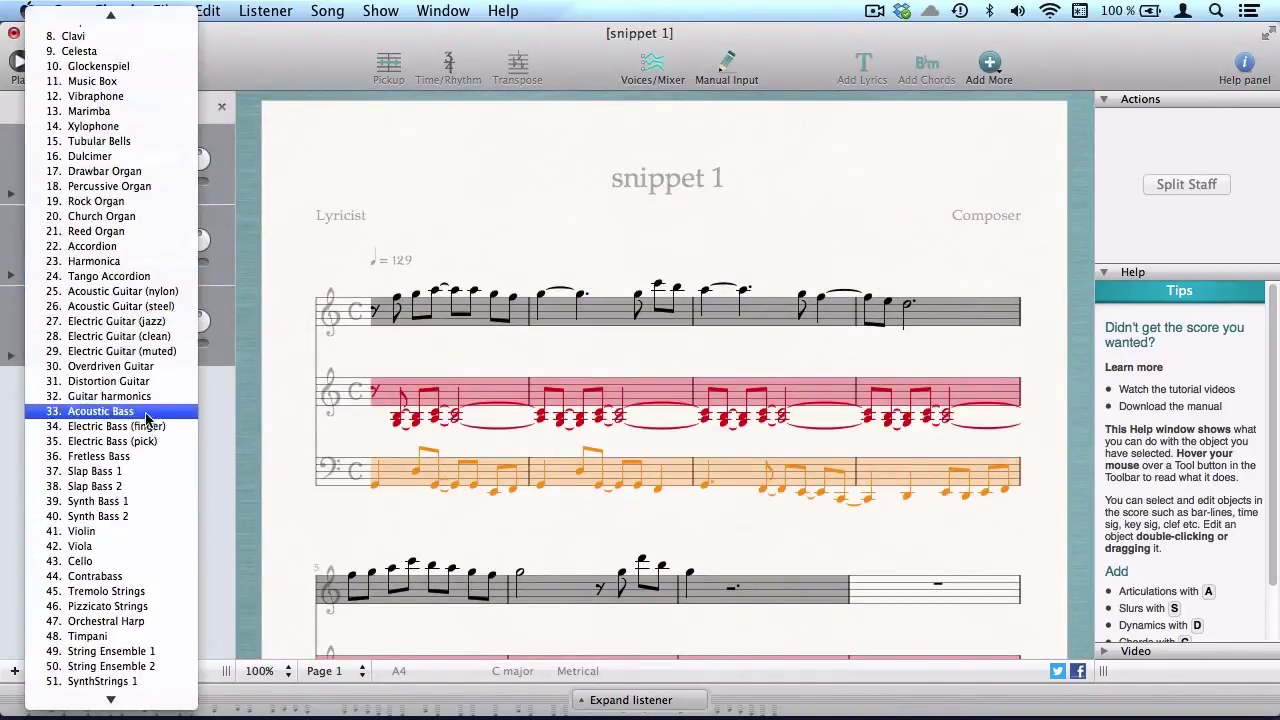
left_click(146, 418)
Name a part Clarinet, abbreviated clar., with Bb (up M2) transposition
left_click(80, 112)
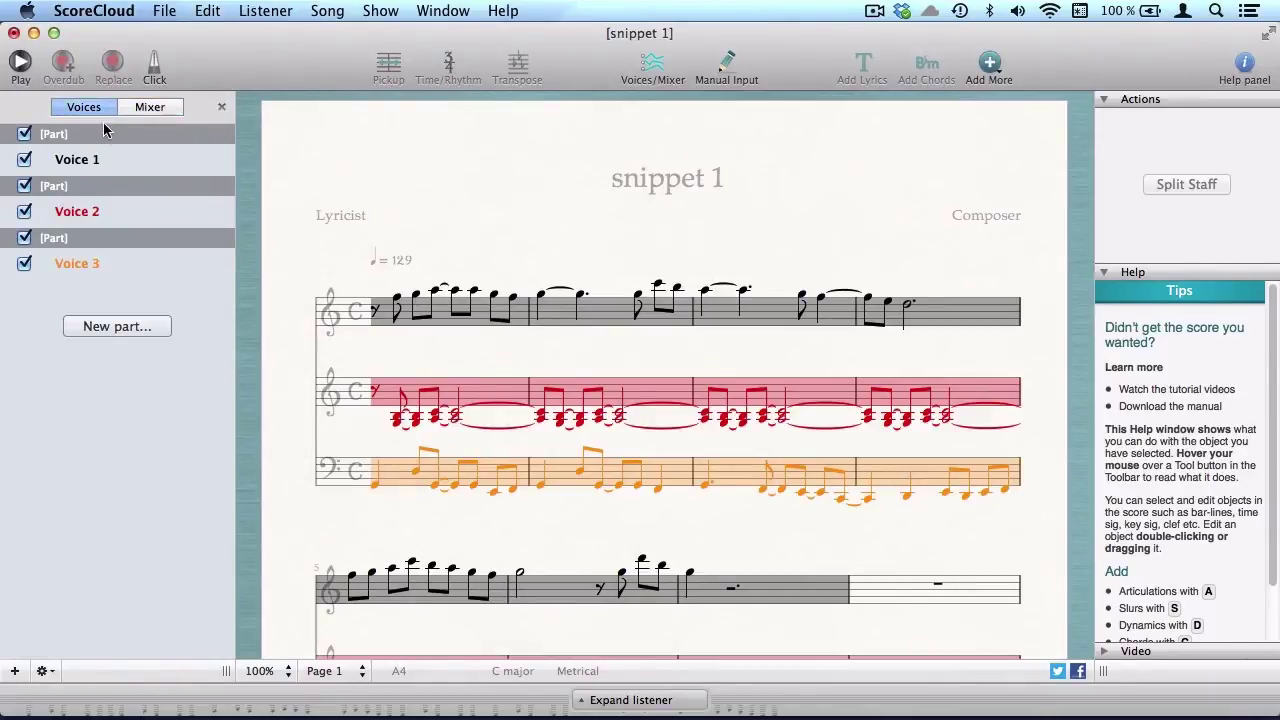
double_click(105, 133)
type("Clarinet")
key("Tab")
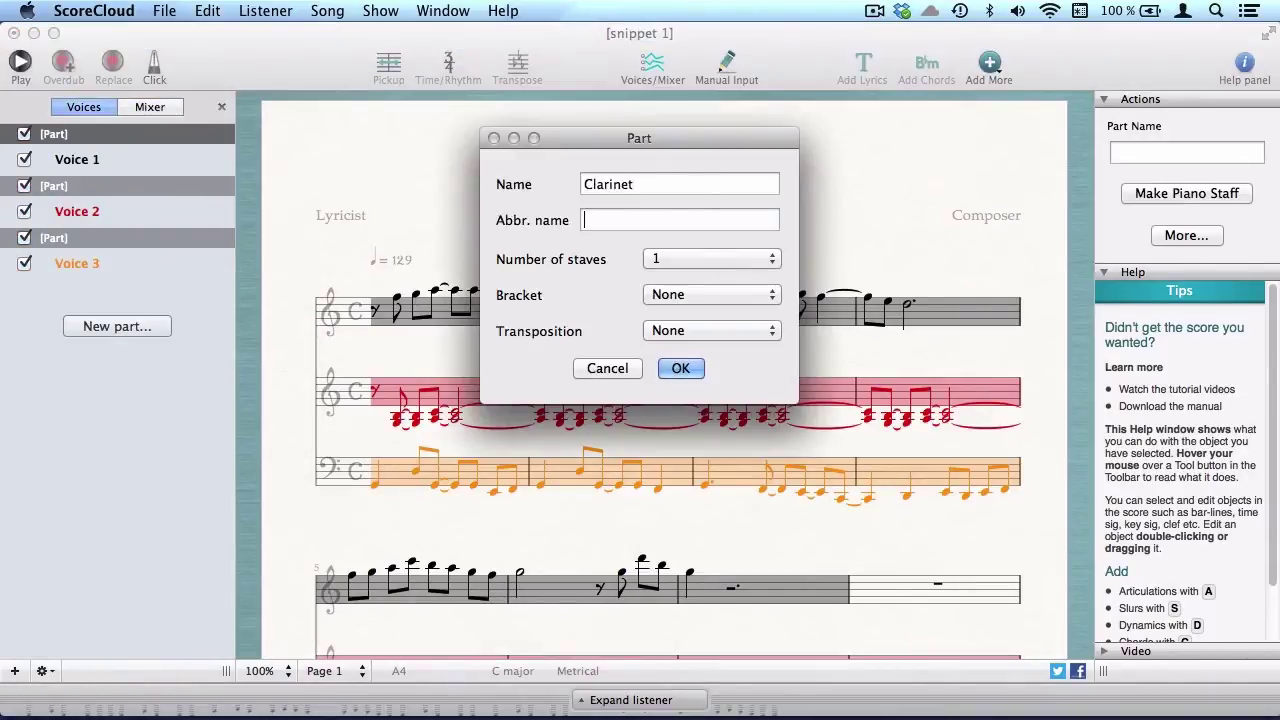
type("clar.")
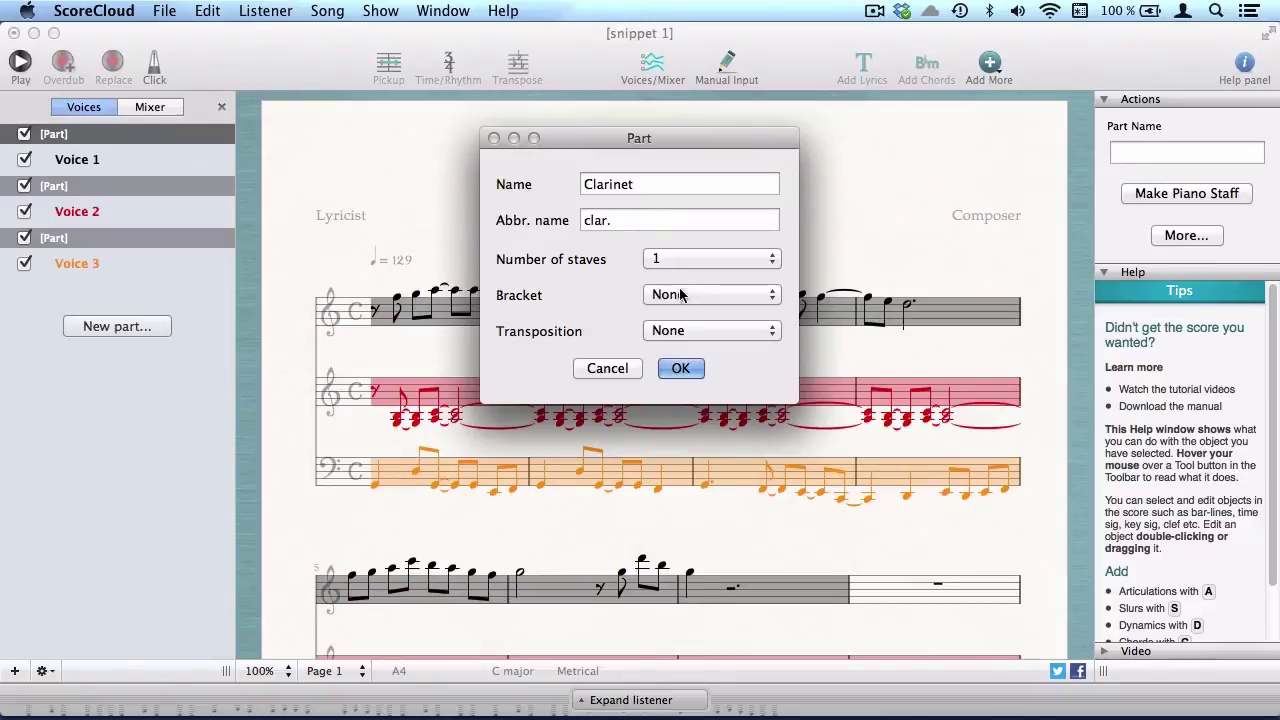
left_click(686, 331)
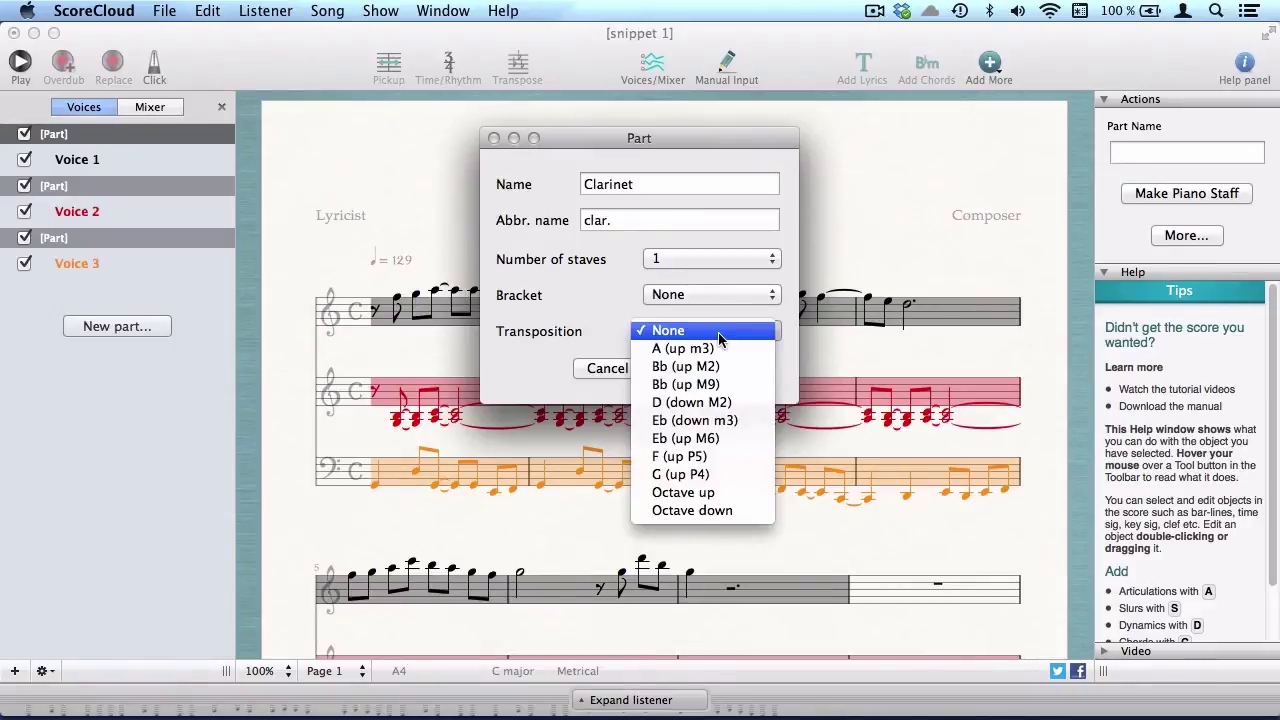
left_click(724, 366)
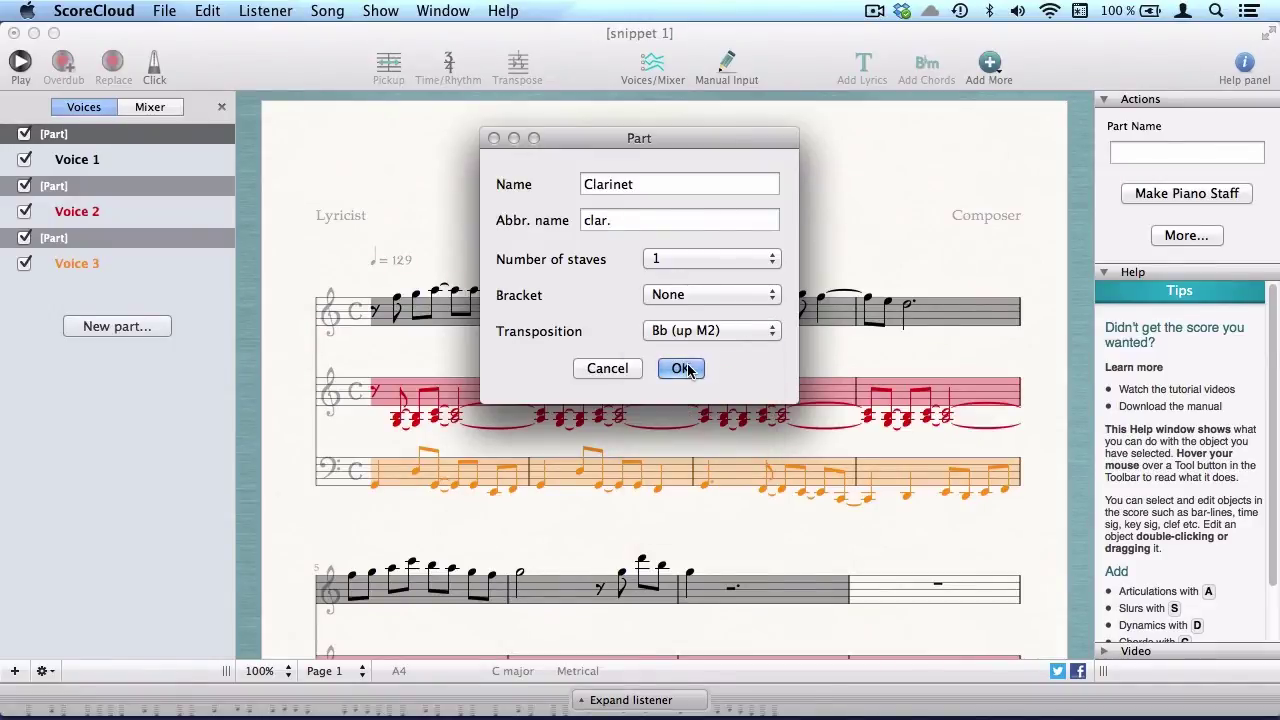
left_click(682, 369)
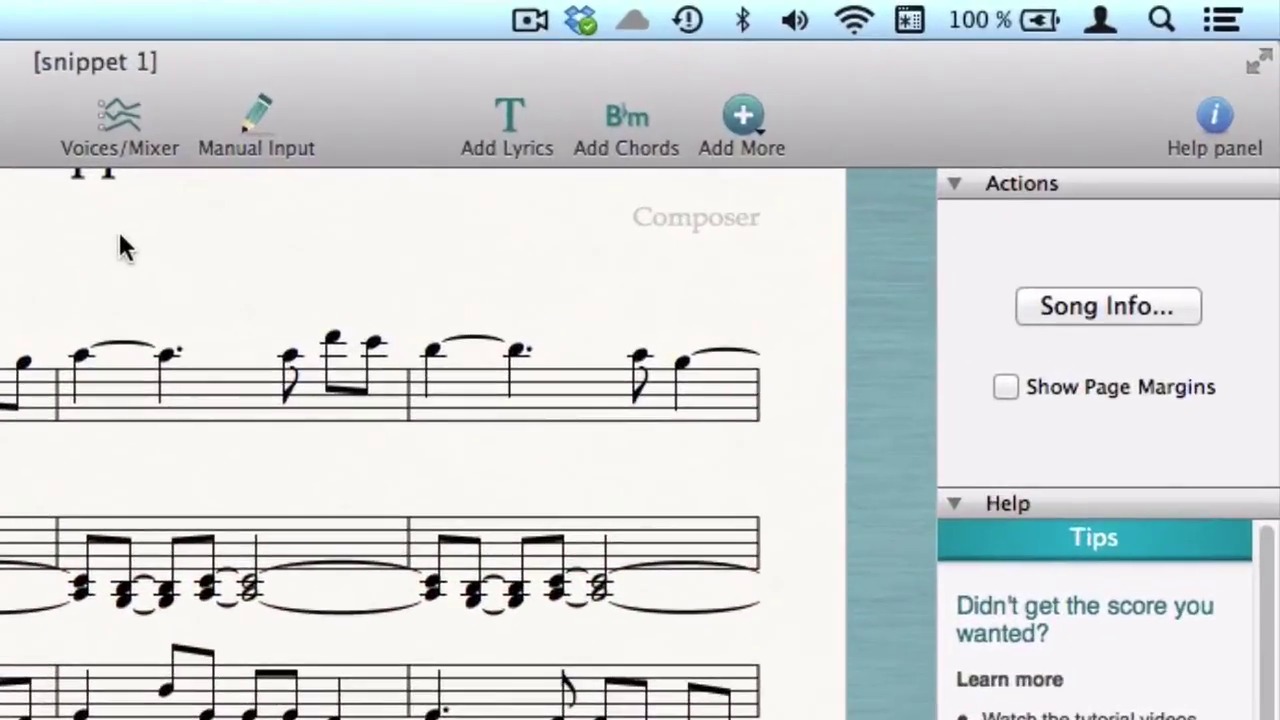
Select the melody notes from late bar 2 through bar 3 and show the Add More options
left_click_drag(278, 330, 760, 425)
left_click(742, 116)
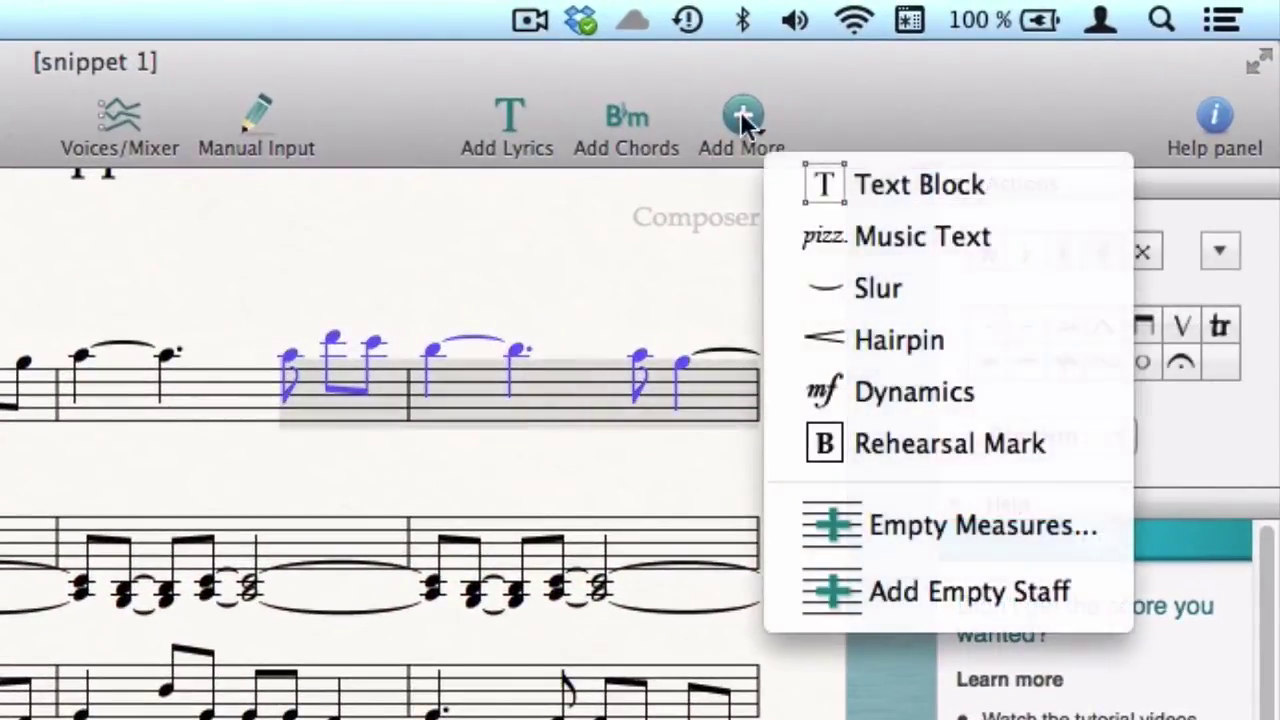